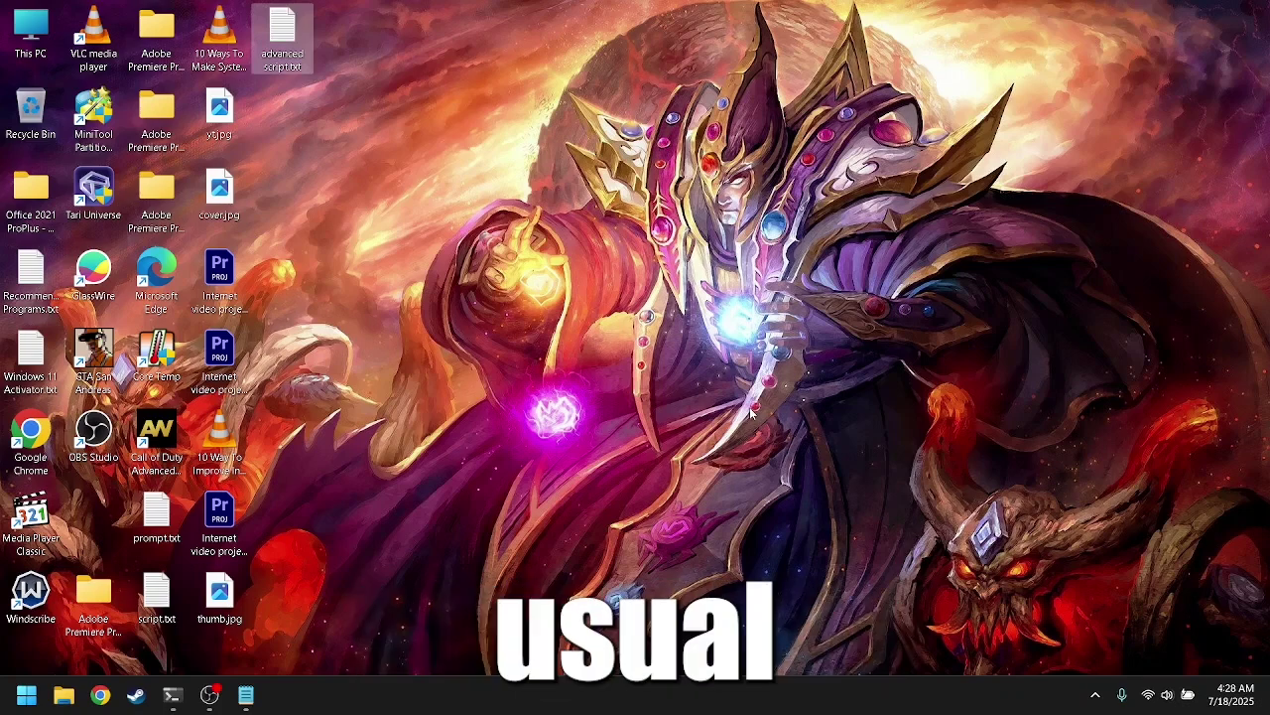
Step: Open Task Manager from the taskbar menu, close it, then reopen it with Ctrl+Shift+Esc
right_click(785, 701)
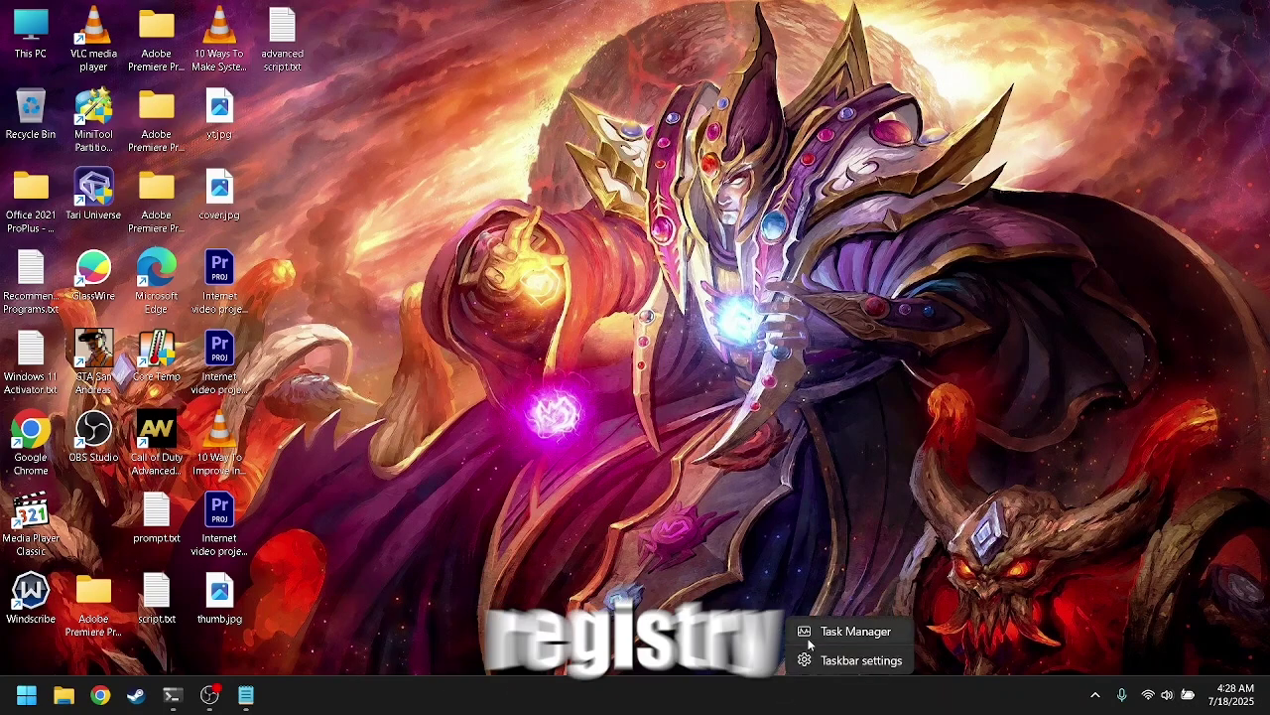
click(839, 630)
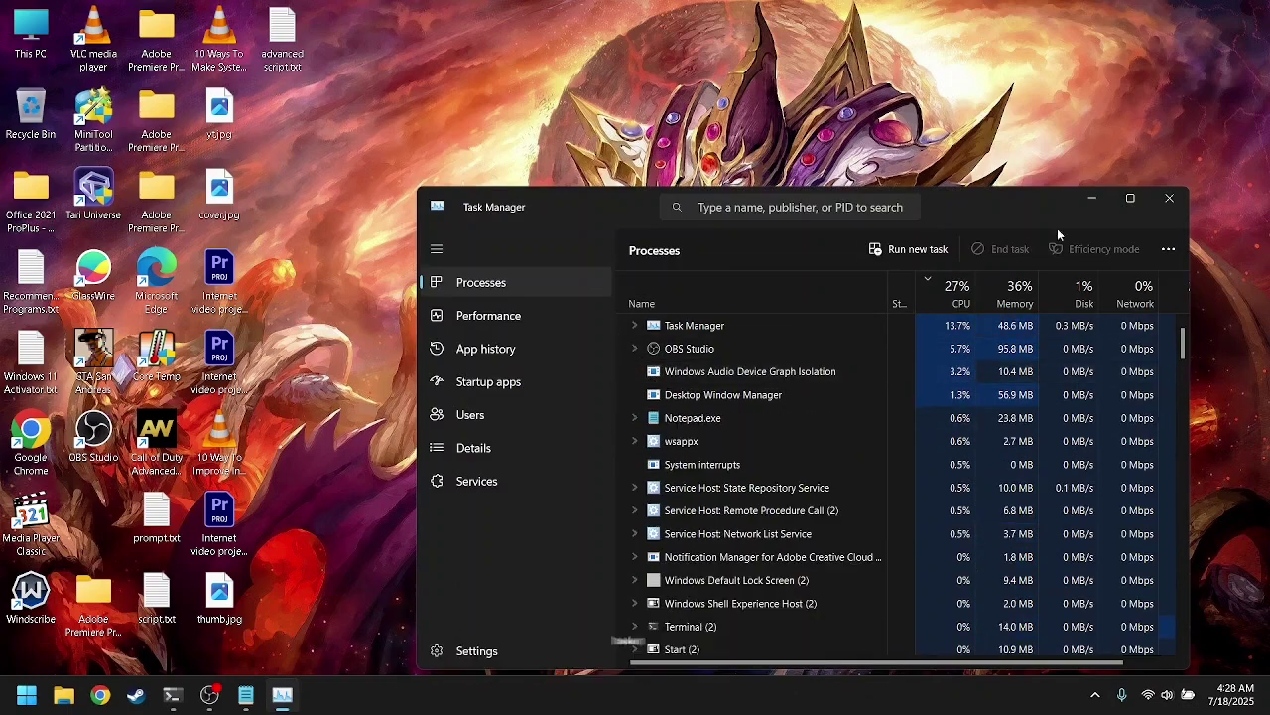
click(1153, 196)
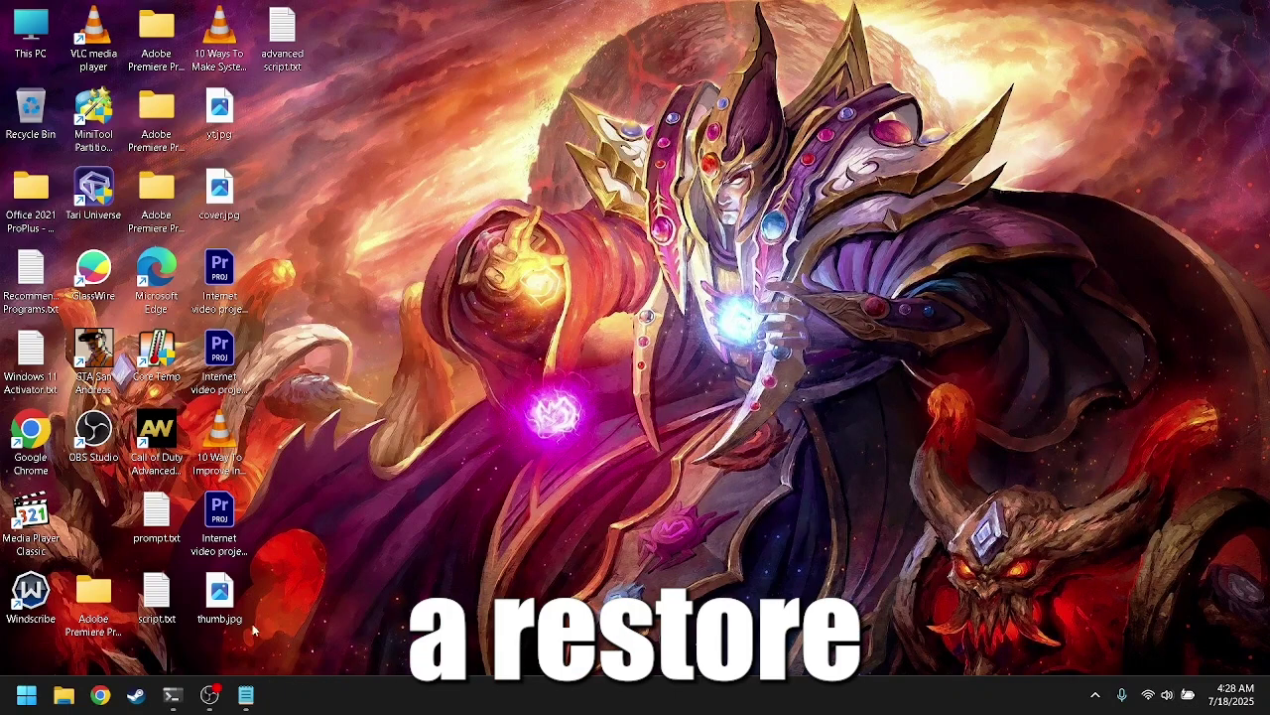
key(ctrl+shift+Escape)
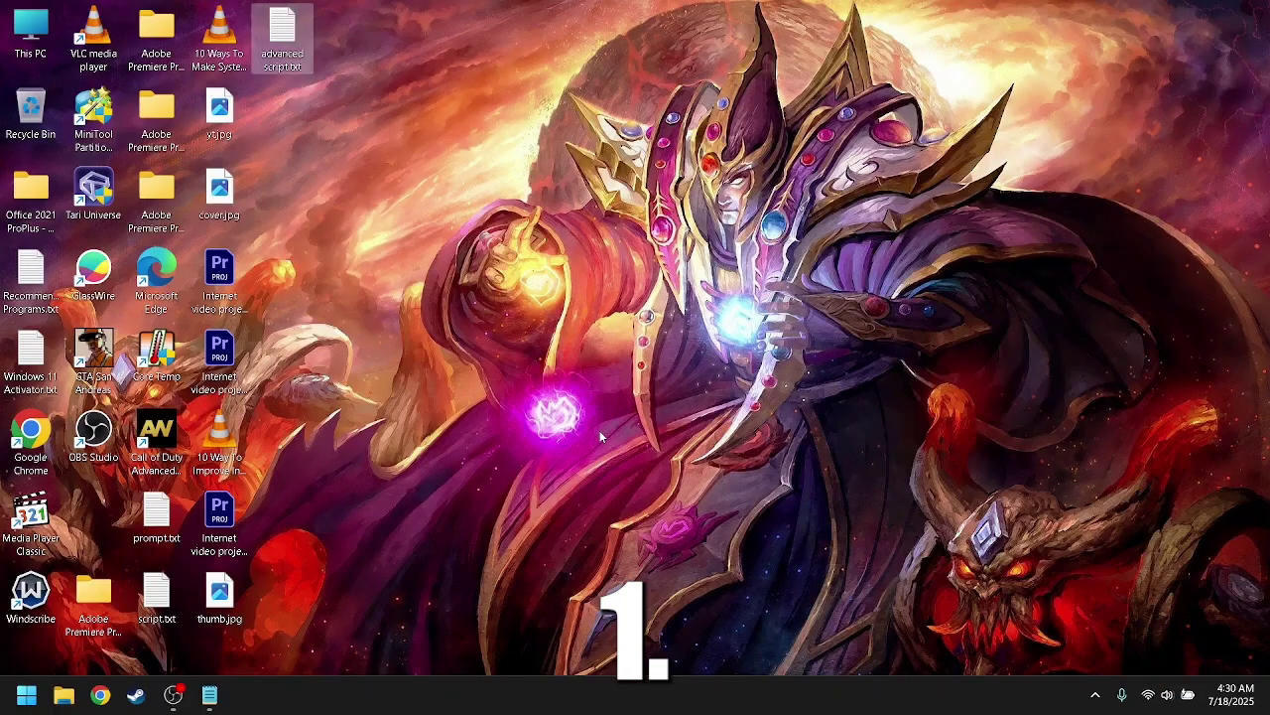
Step: Launch the Local Group Policy Editor by running gpedit.msc from the Run box
key(super+r)
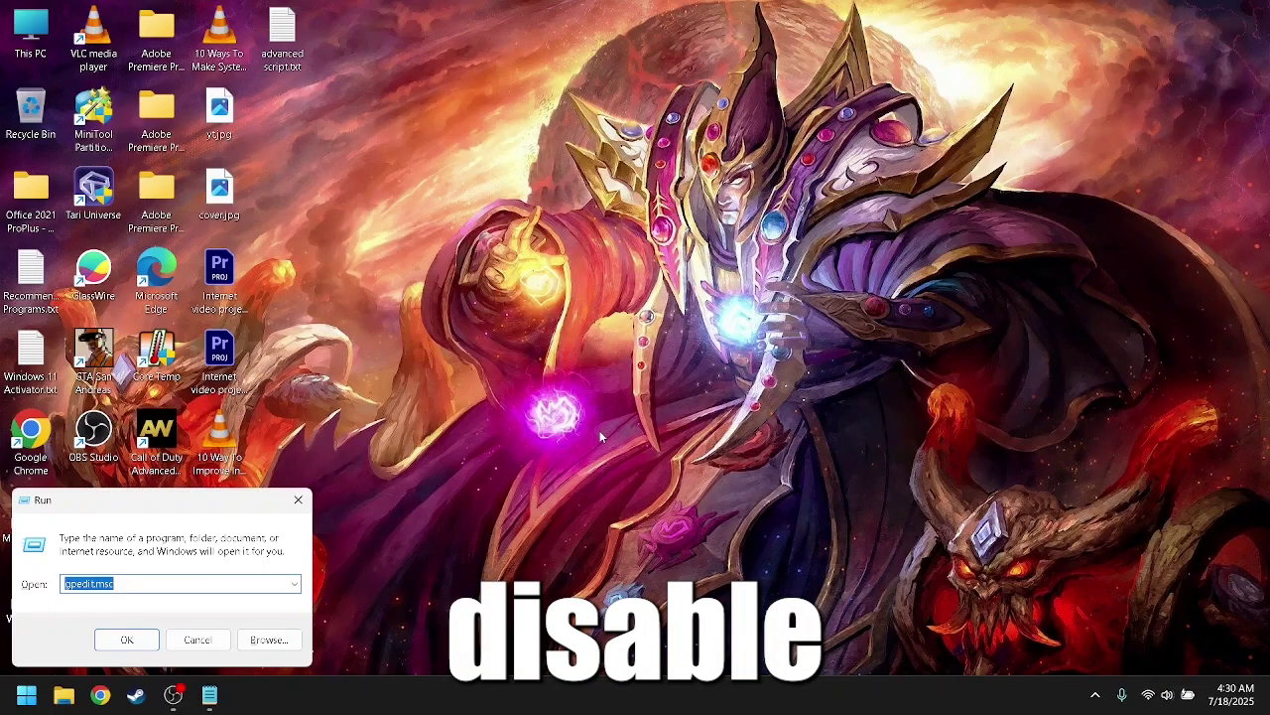
text(gped)
key(Down)
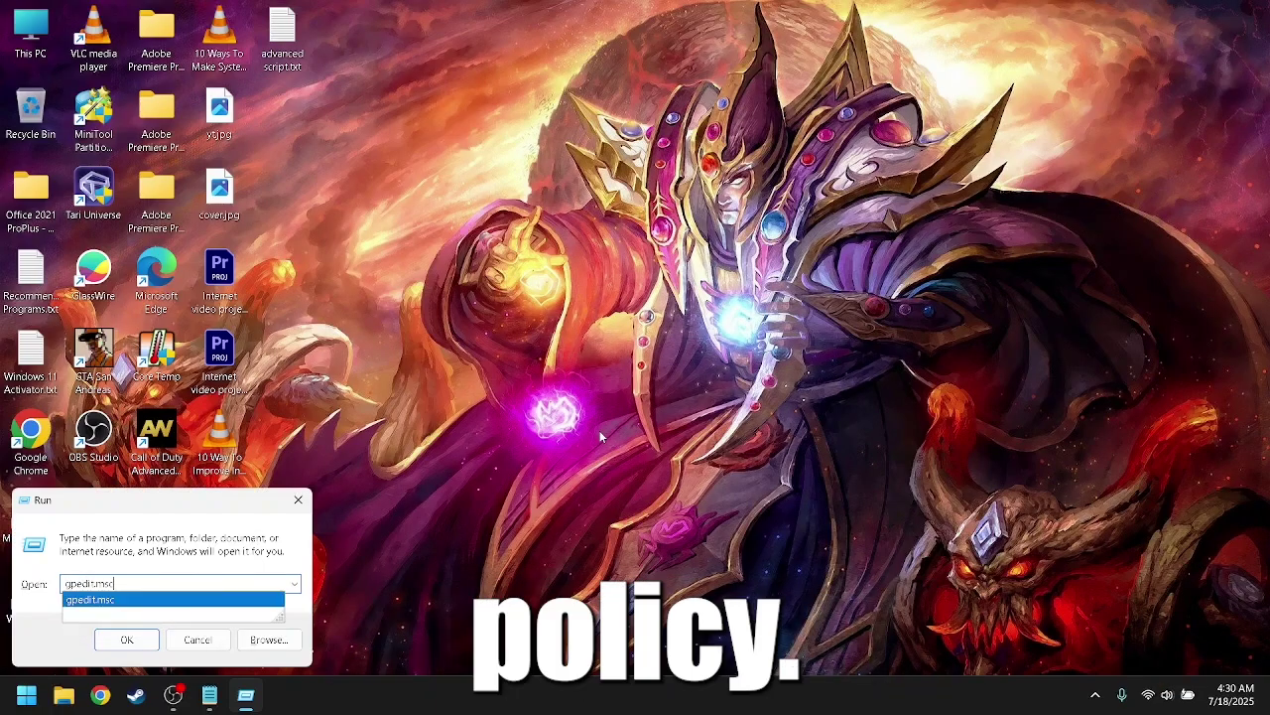
key(Return)
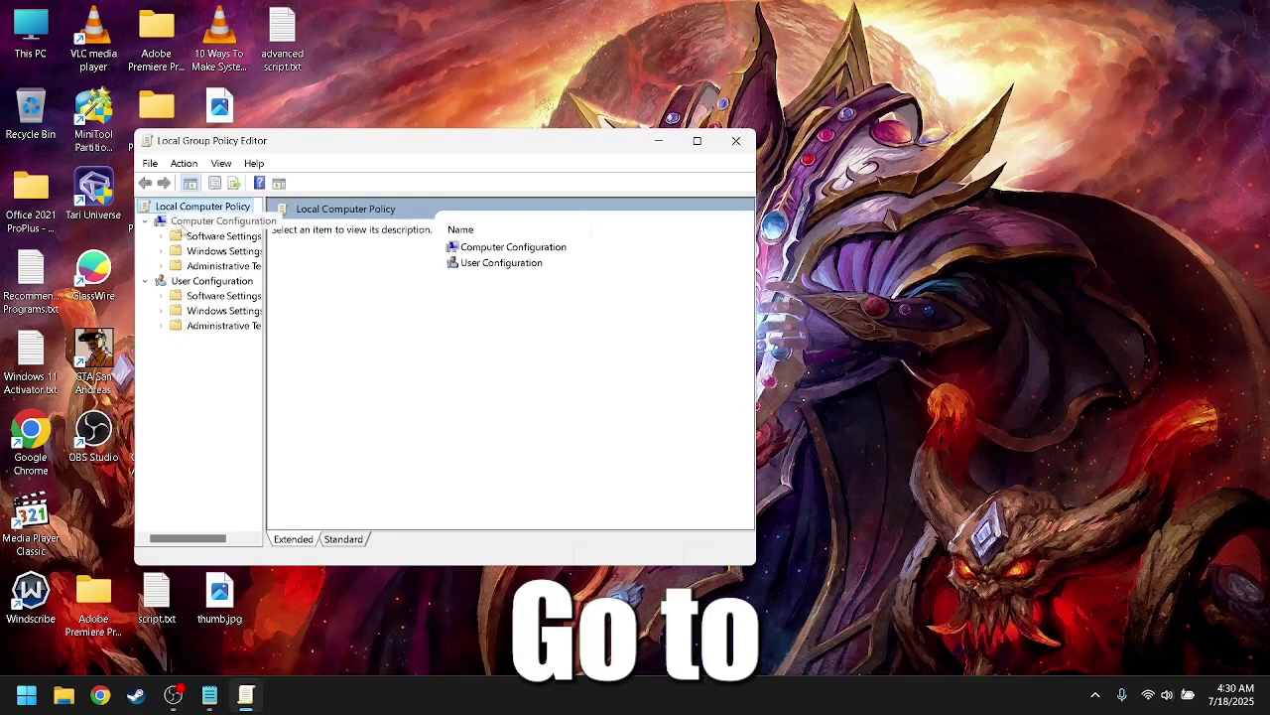
Step: Go to Administrative Templates > Windows Components > App Privacy and maximize the editor window
click(161, 266)
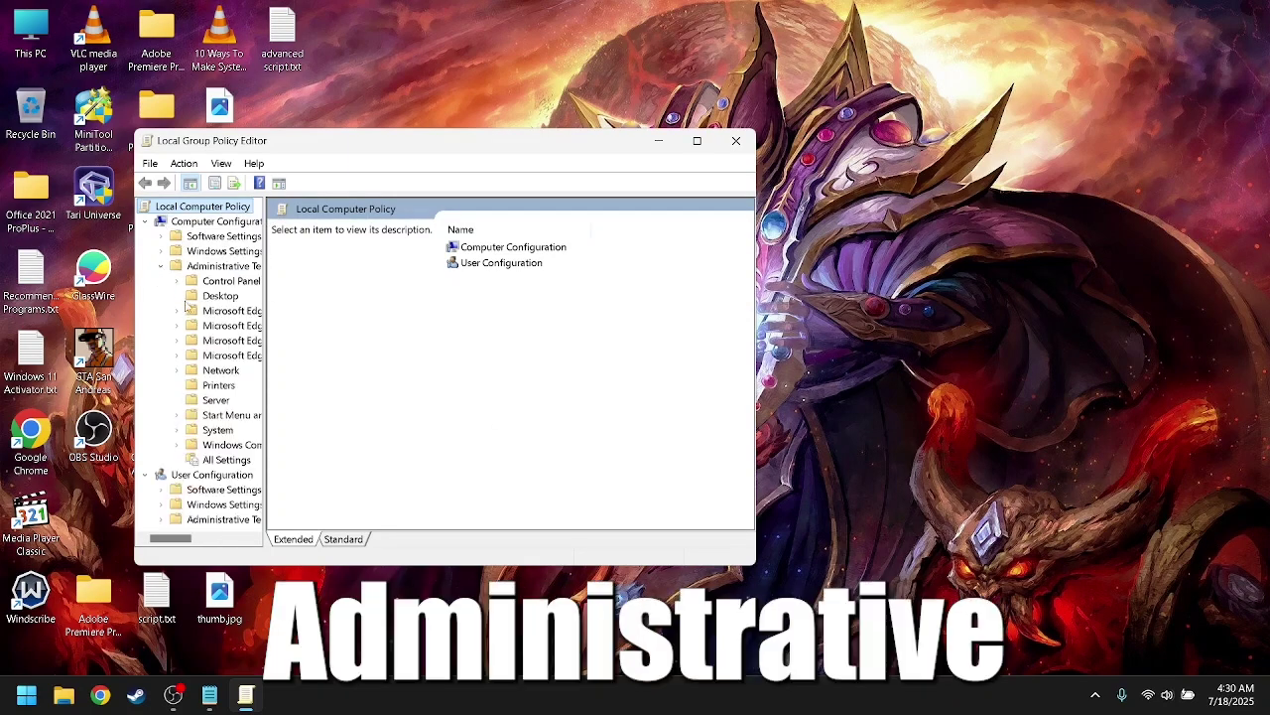
click(177, 444)
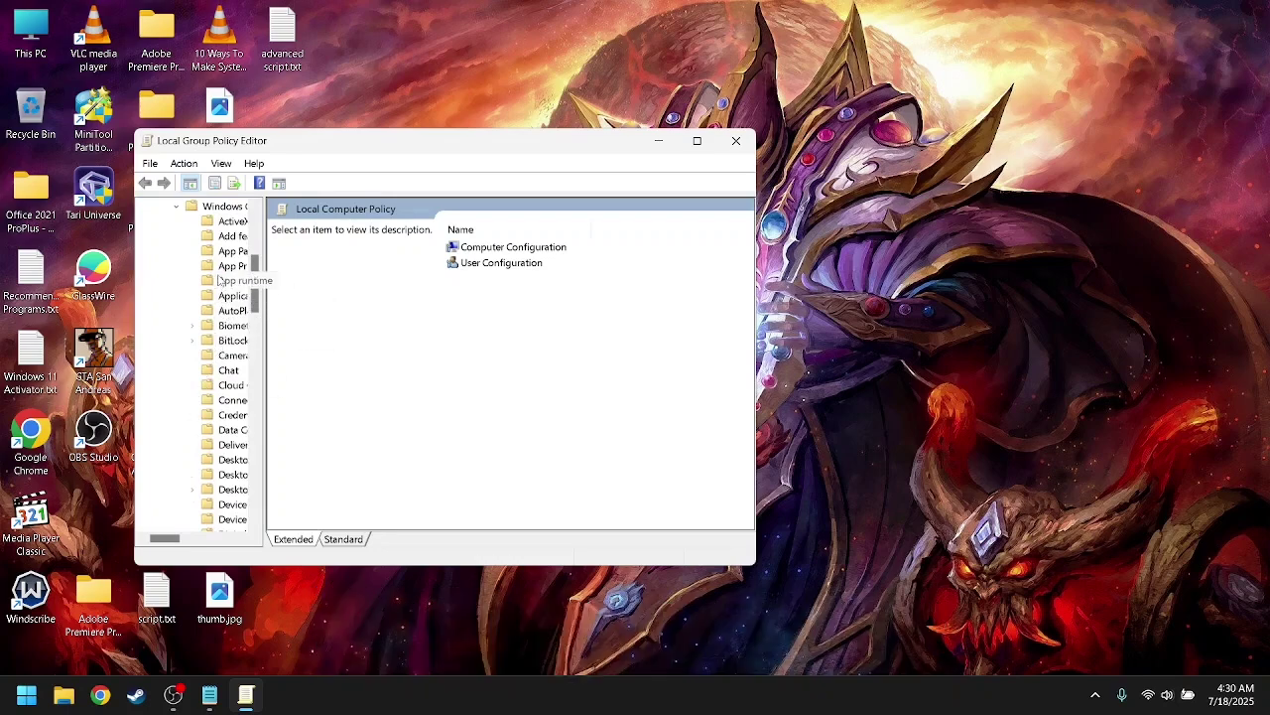
click(233, 266)
click(710, 147)
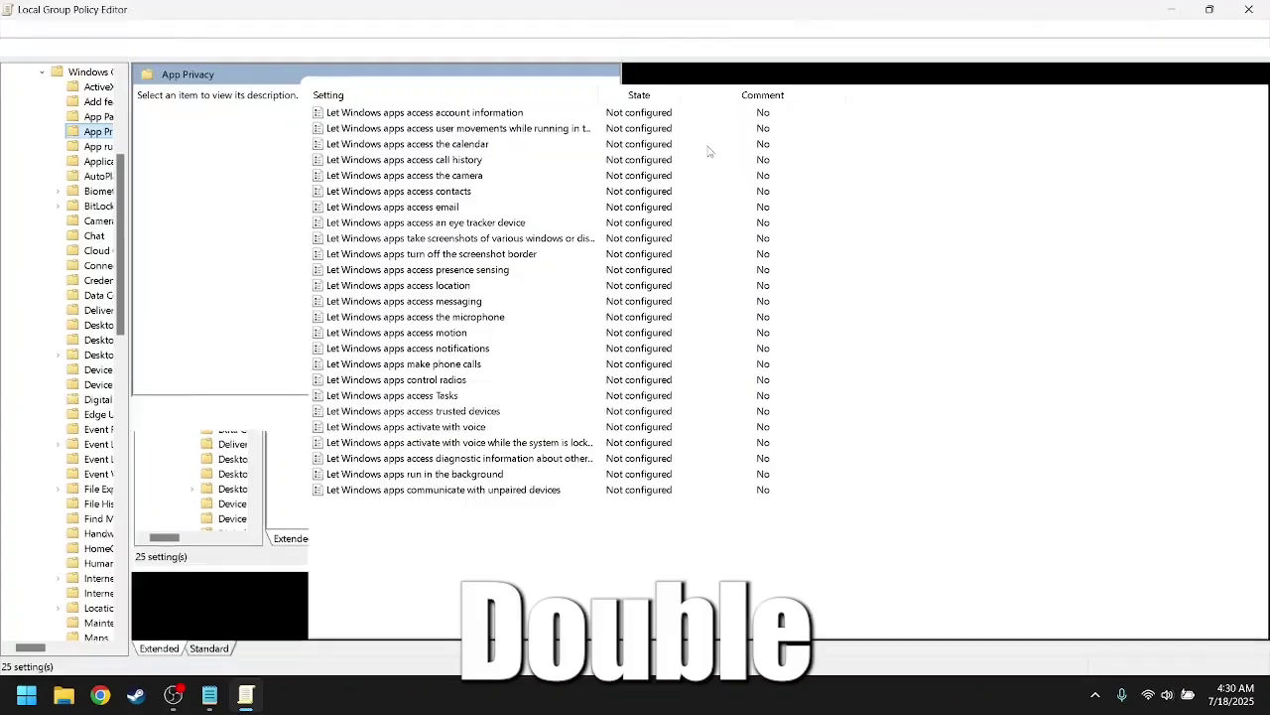
Step: Set 'Let Windows apps run in the background' to Disabled and apply it
click(464, 474)
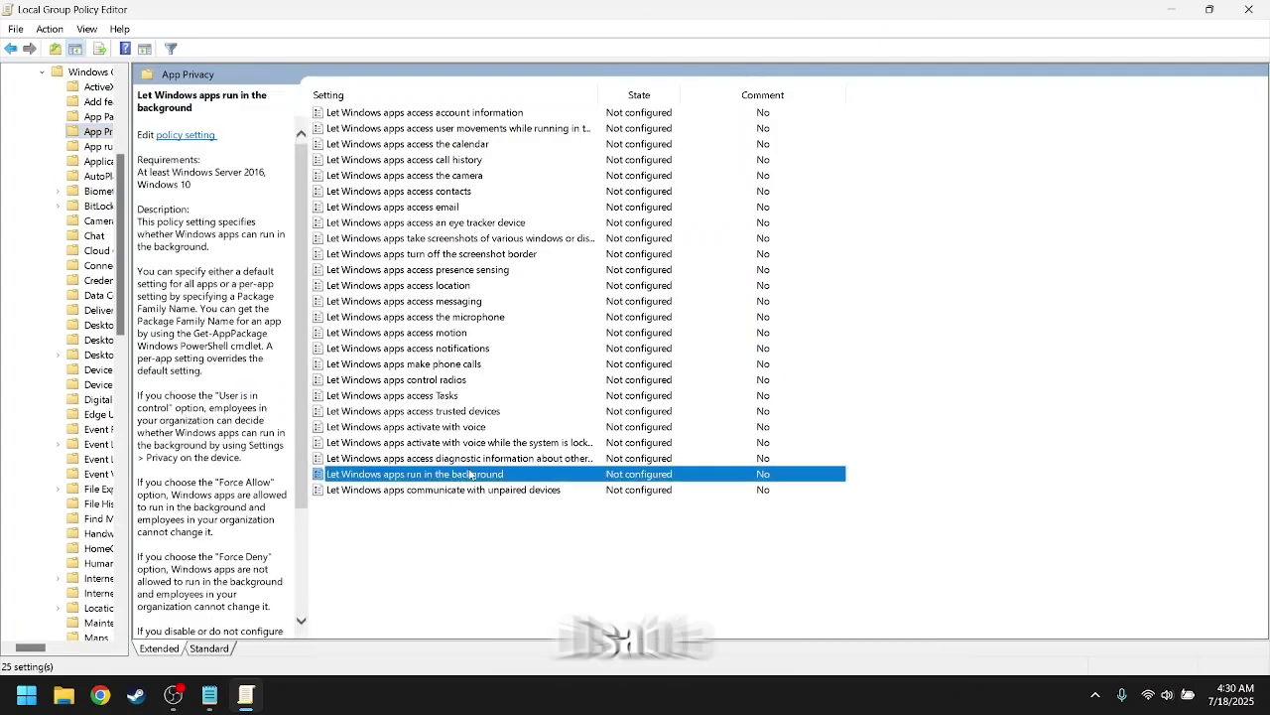
double_click(470, 474)
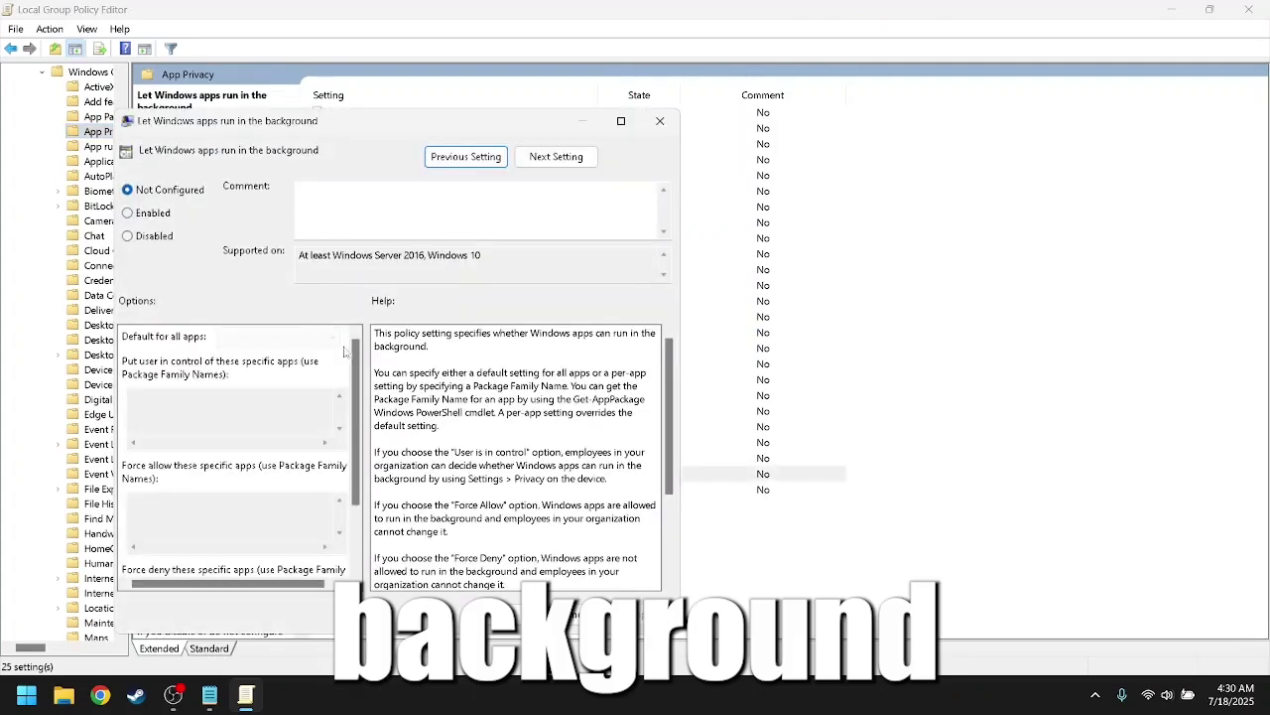
click(128, 236)
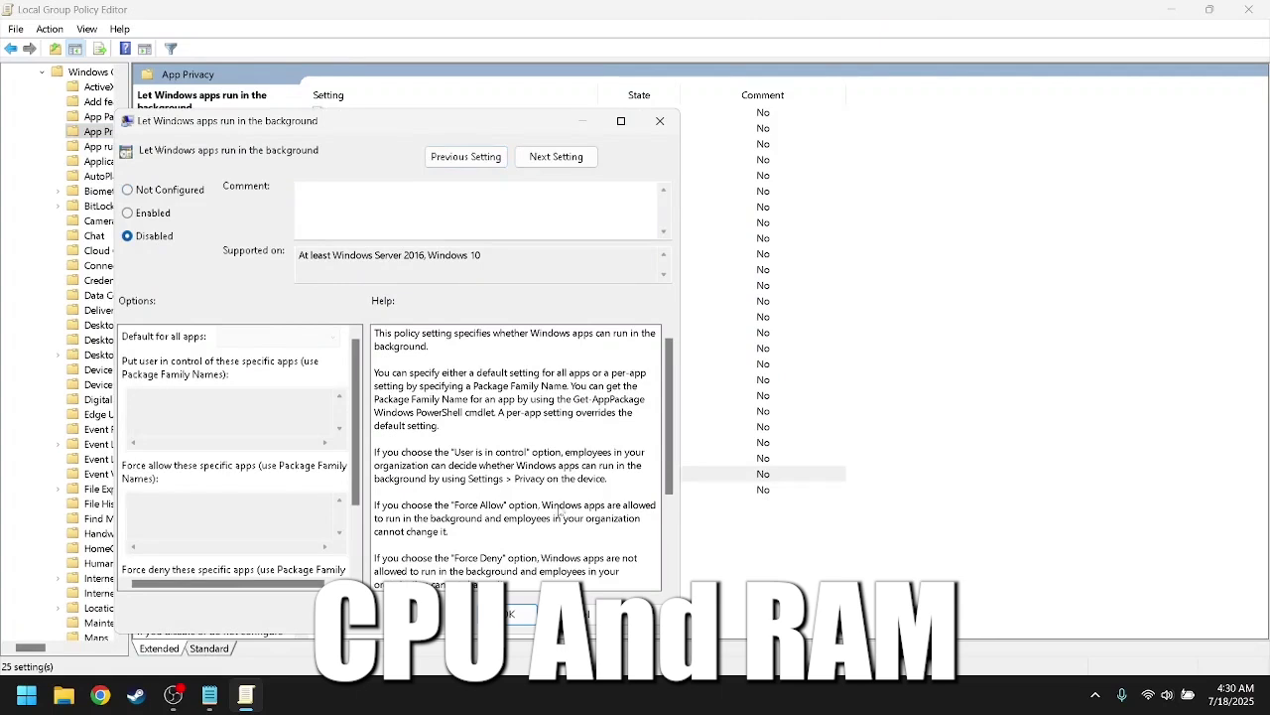
click(507, 615)
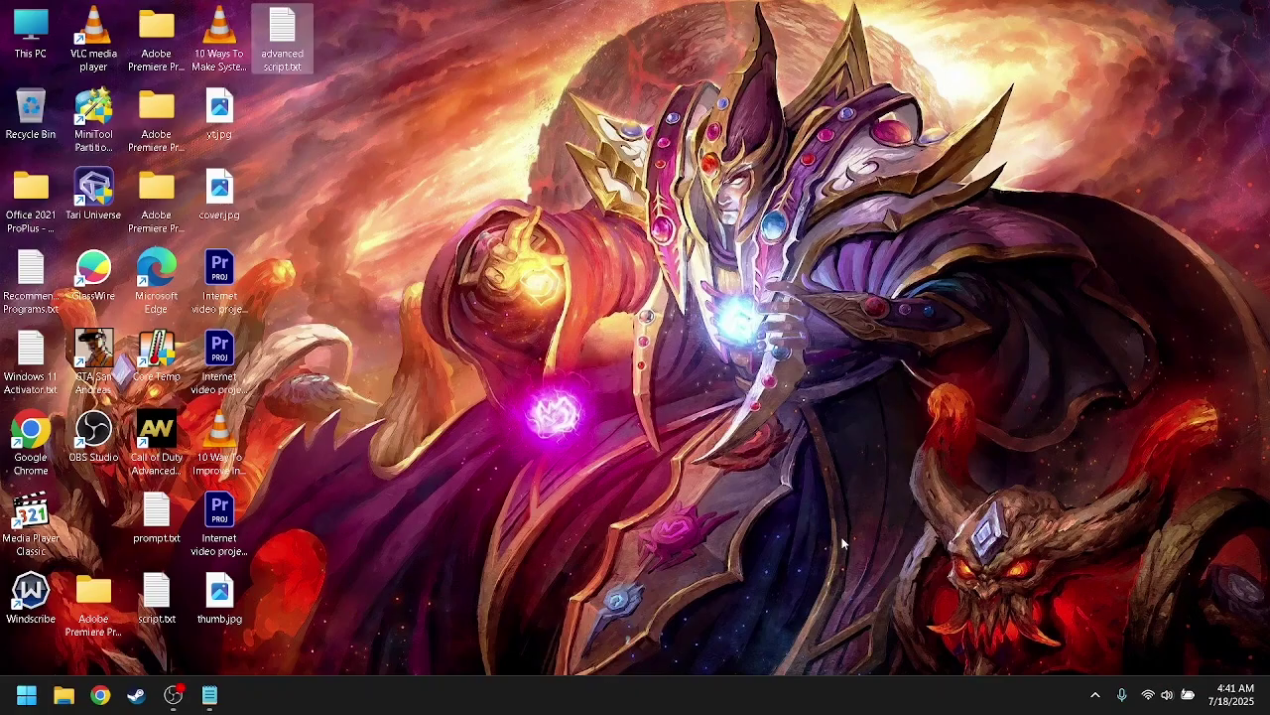
Step: Relaunch the Local Group Policy Editor by running gpedit.msc
key(super+r)
text(gpedit.msc)
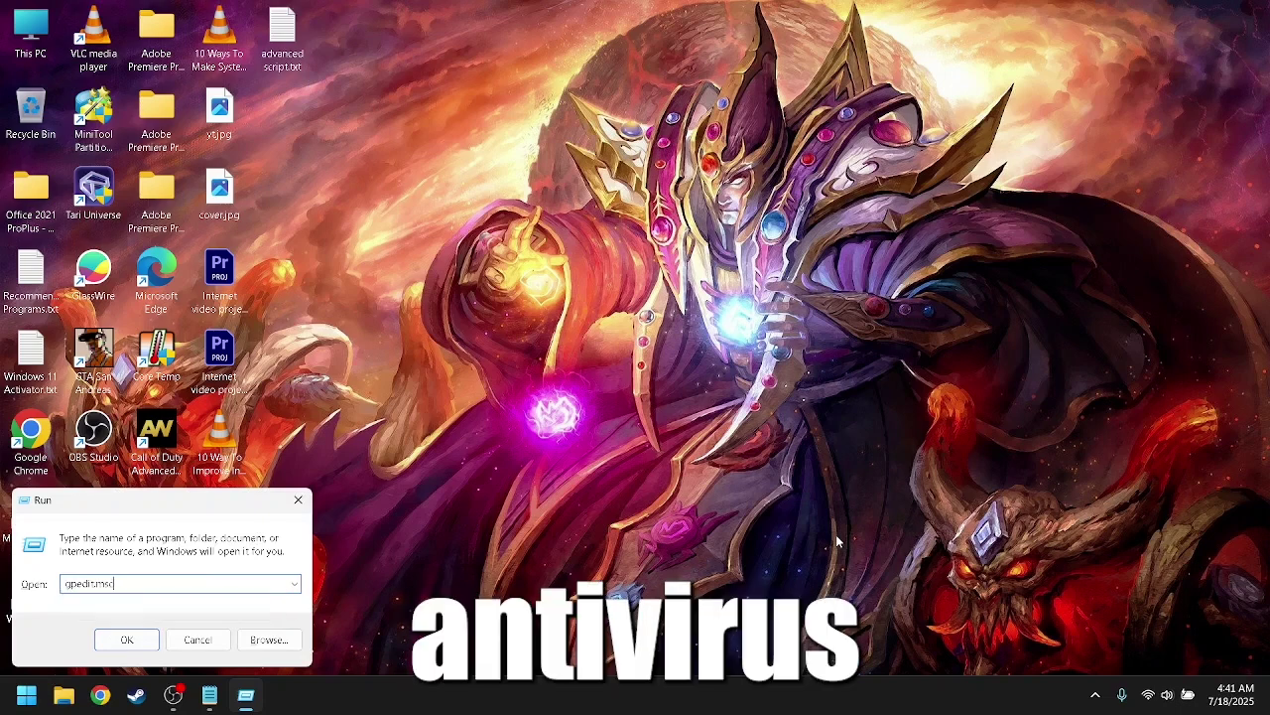
key(Return)
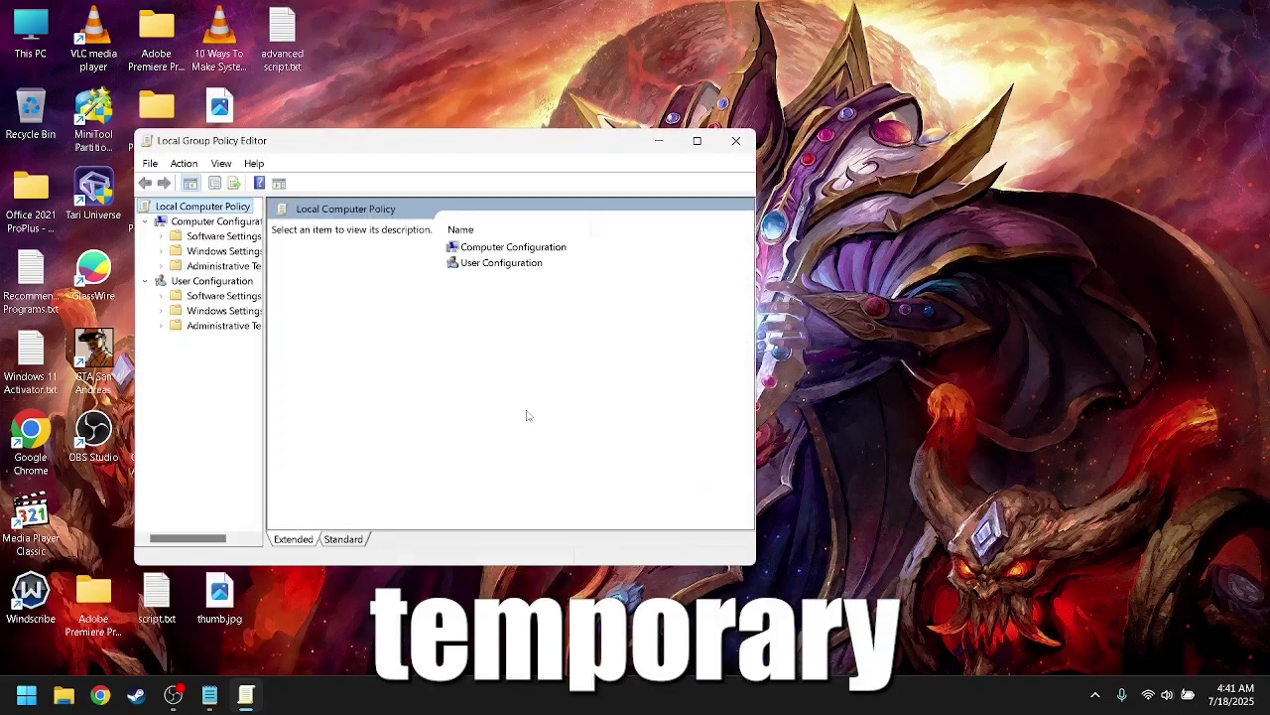
Step: Browse Administrative Templates > Windows Components to the Microsoft Defender Antivirus folder with its 16 settings
click(161, 266)
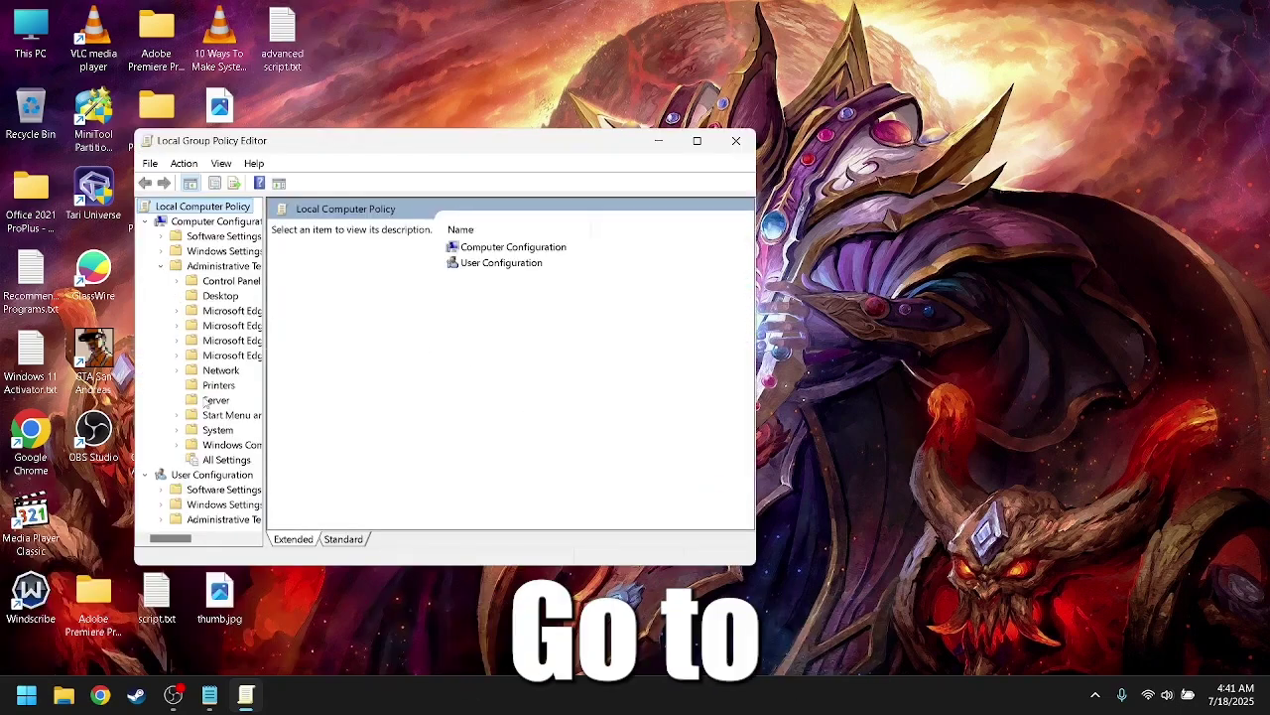
double_click(231, 444)
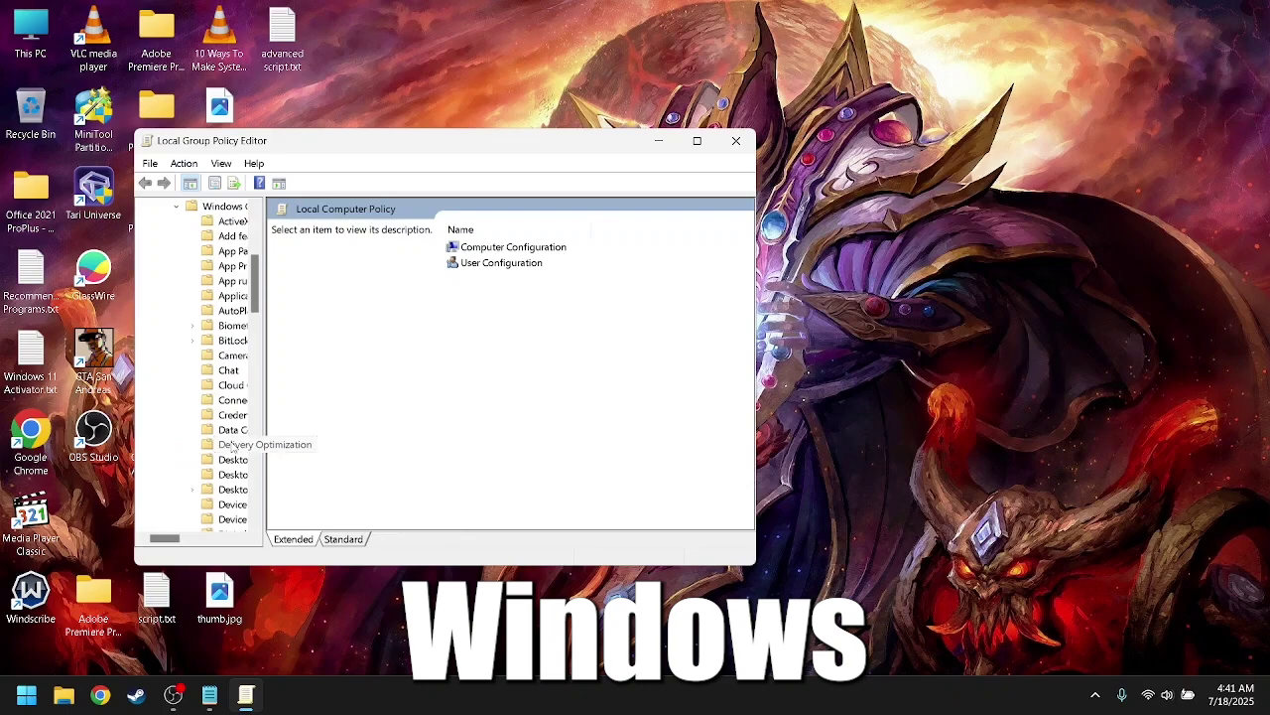
click(231, 446)
scroll(228, 447, down, 7)
click(232, 519)
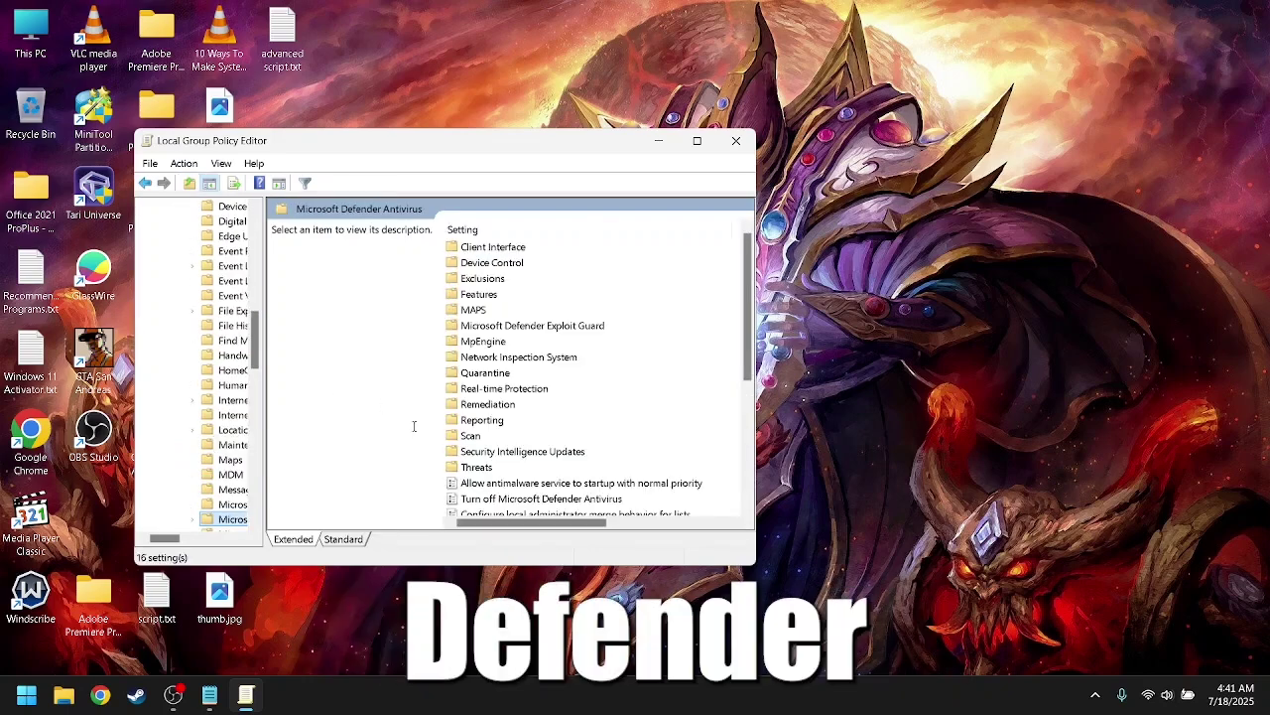
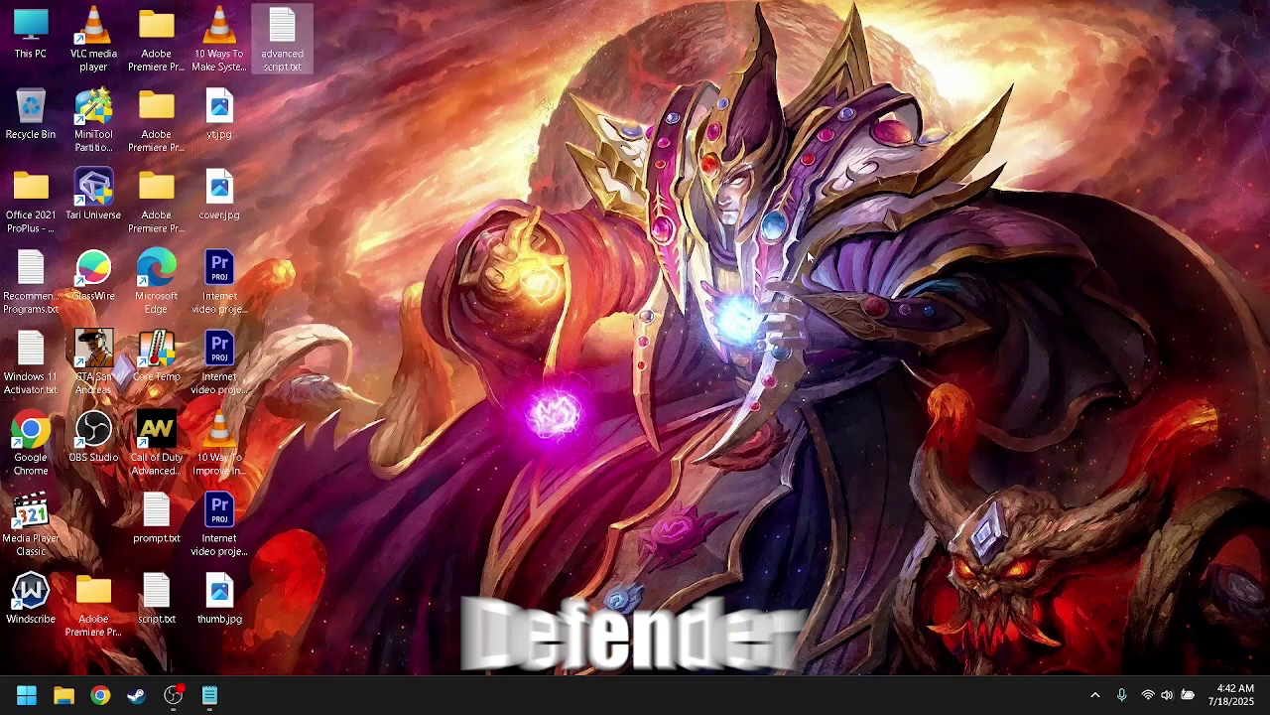
Step: Search 'sec' and open Windows Security
key(super)
text(sec)
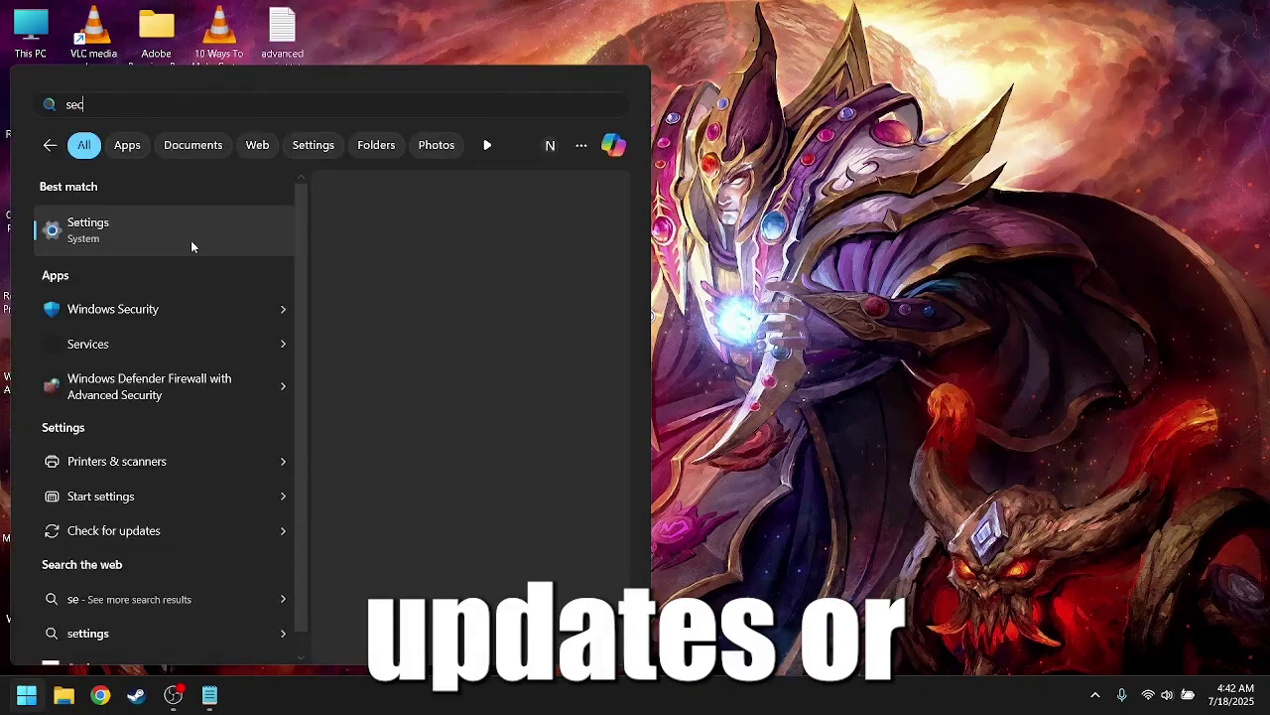
click(190, 238)
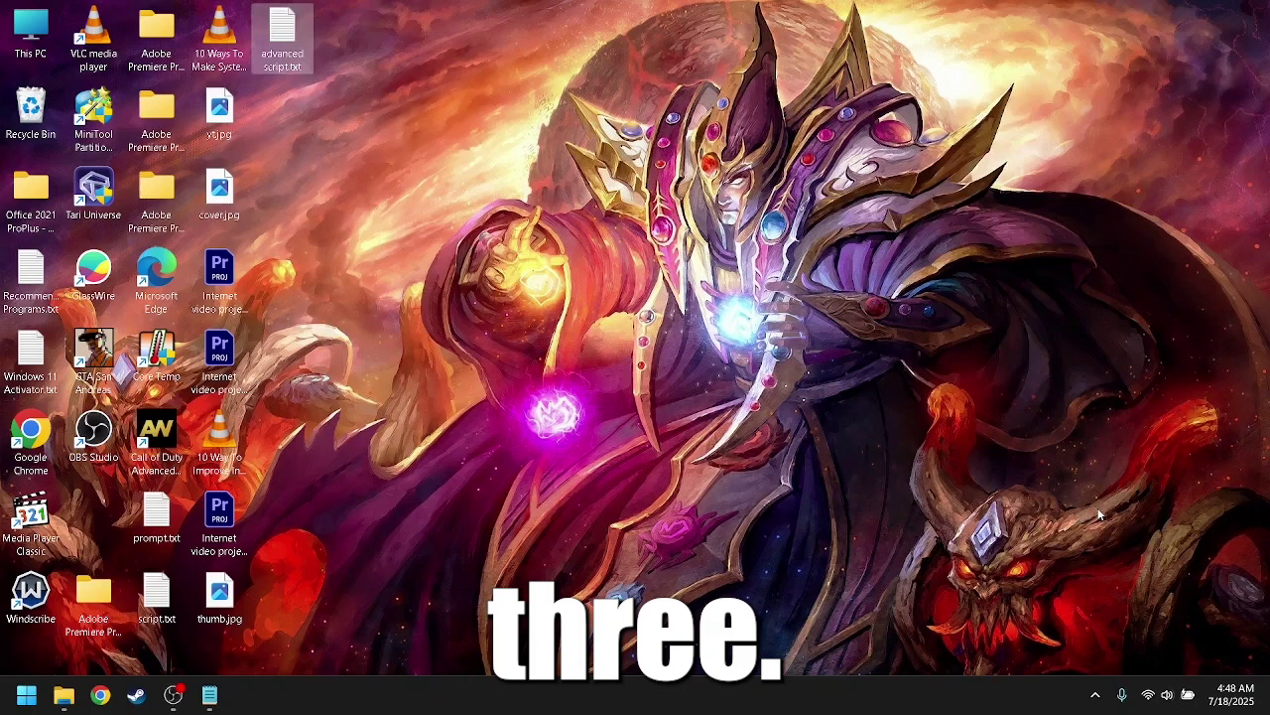
Step: Launch Registry Editor from Run and bring up the SysMain service key
key(super+r)
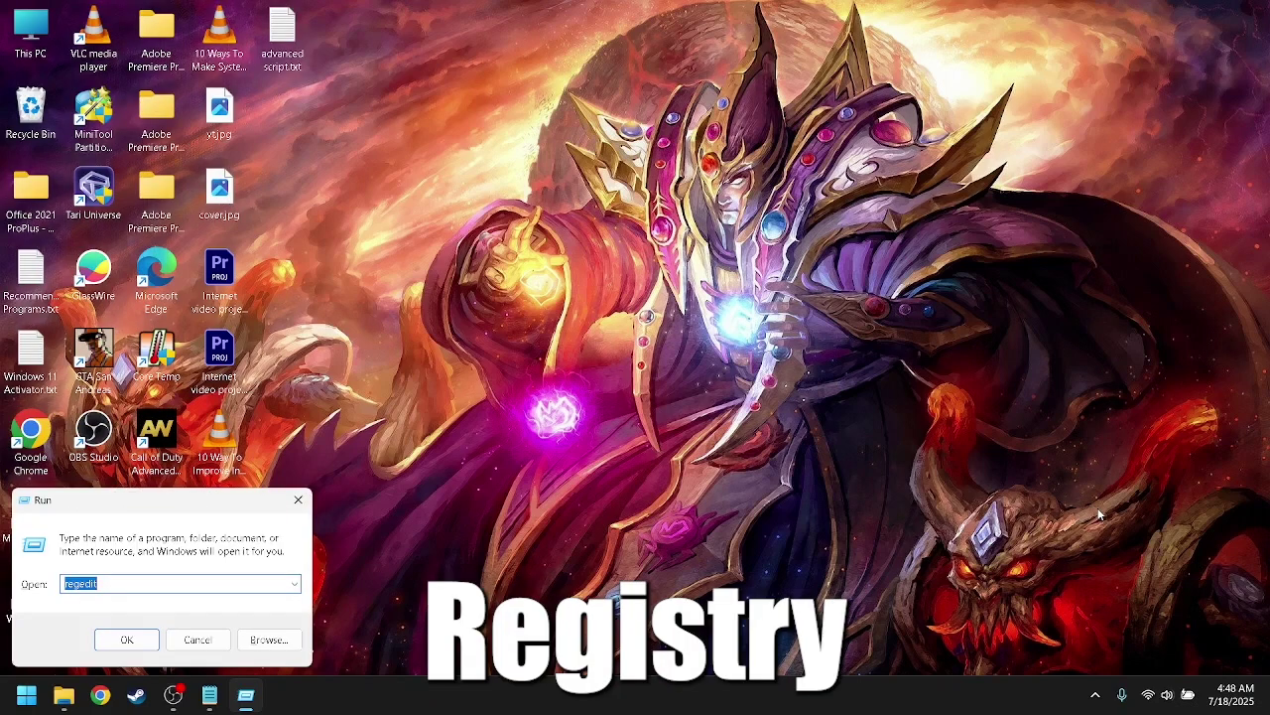
key(Return)
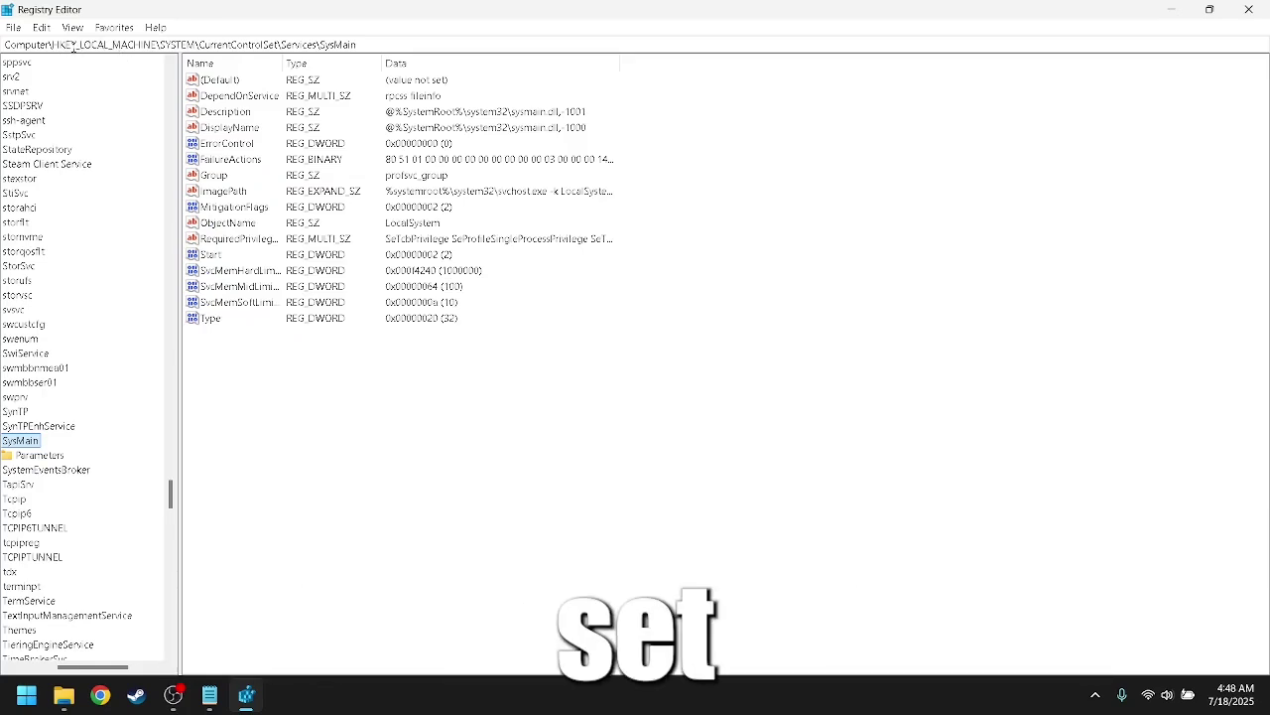
drag(79, 45, 206, 45)
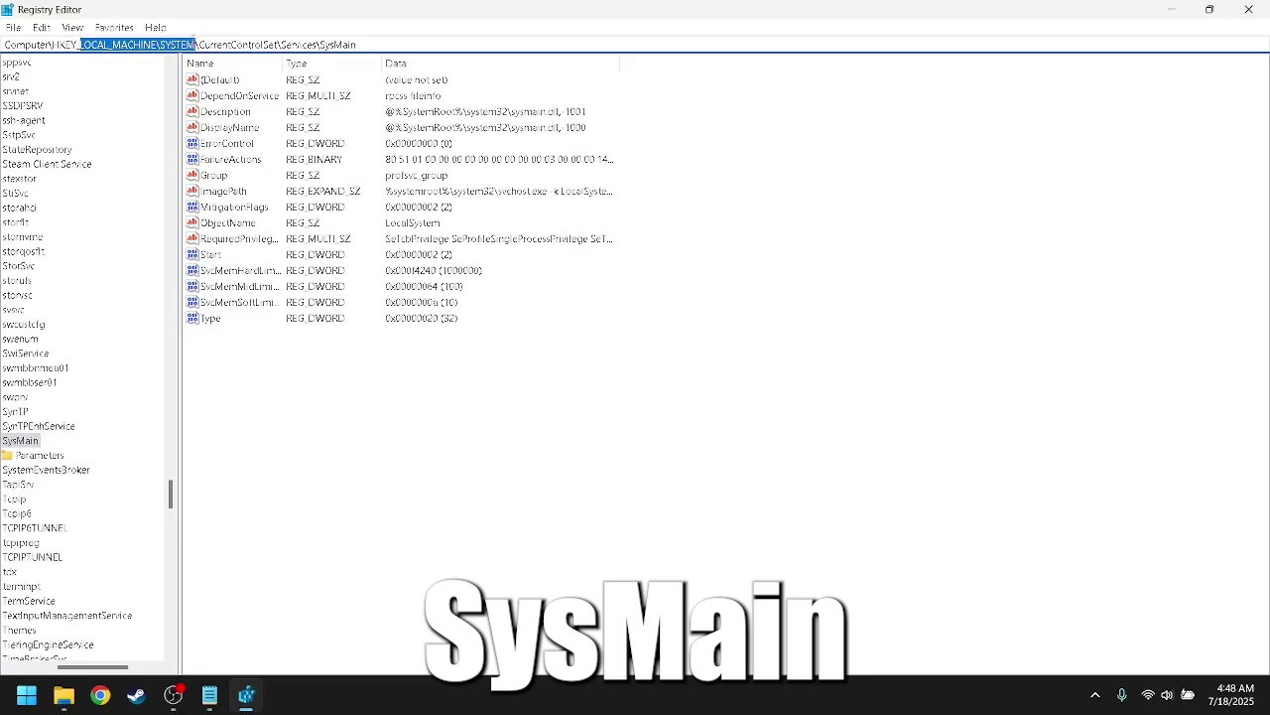
drag(302, 44, 326, 45)
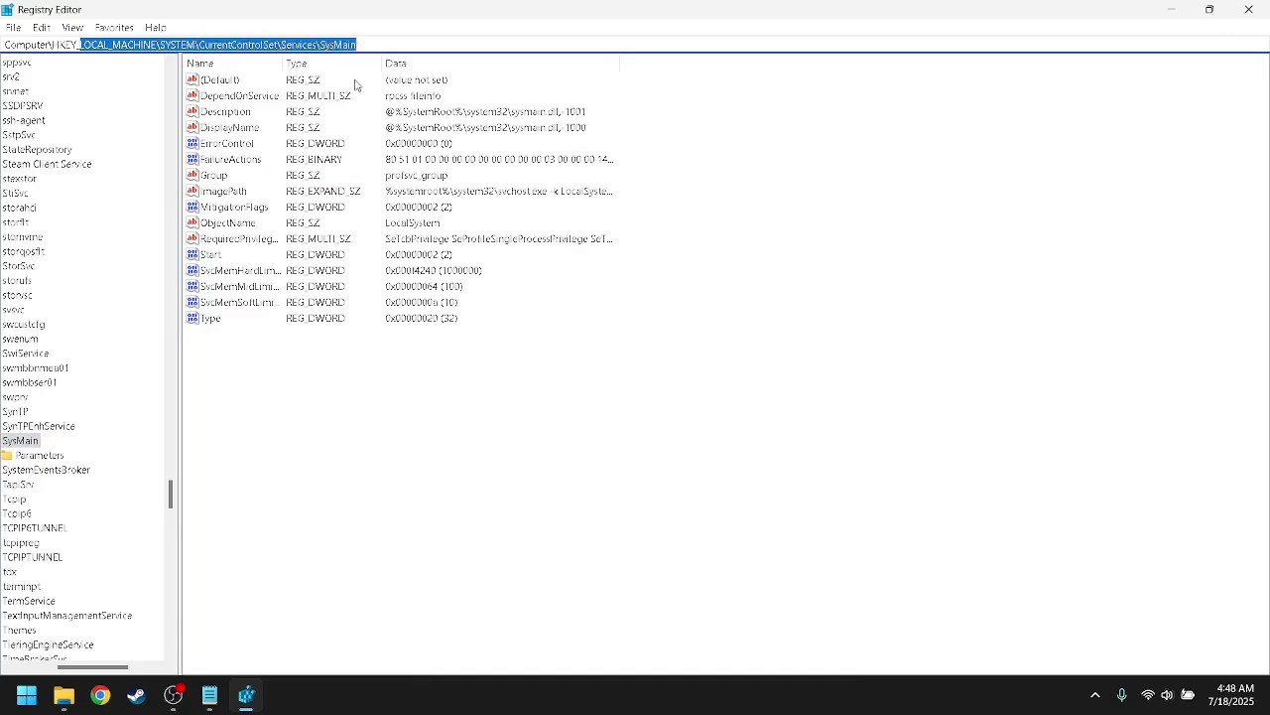
click(282, 357)
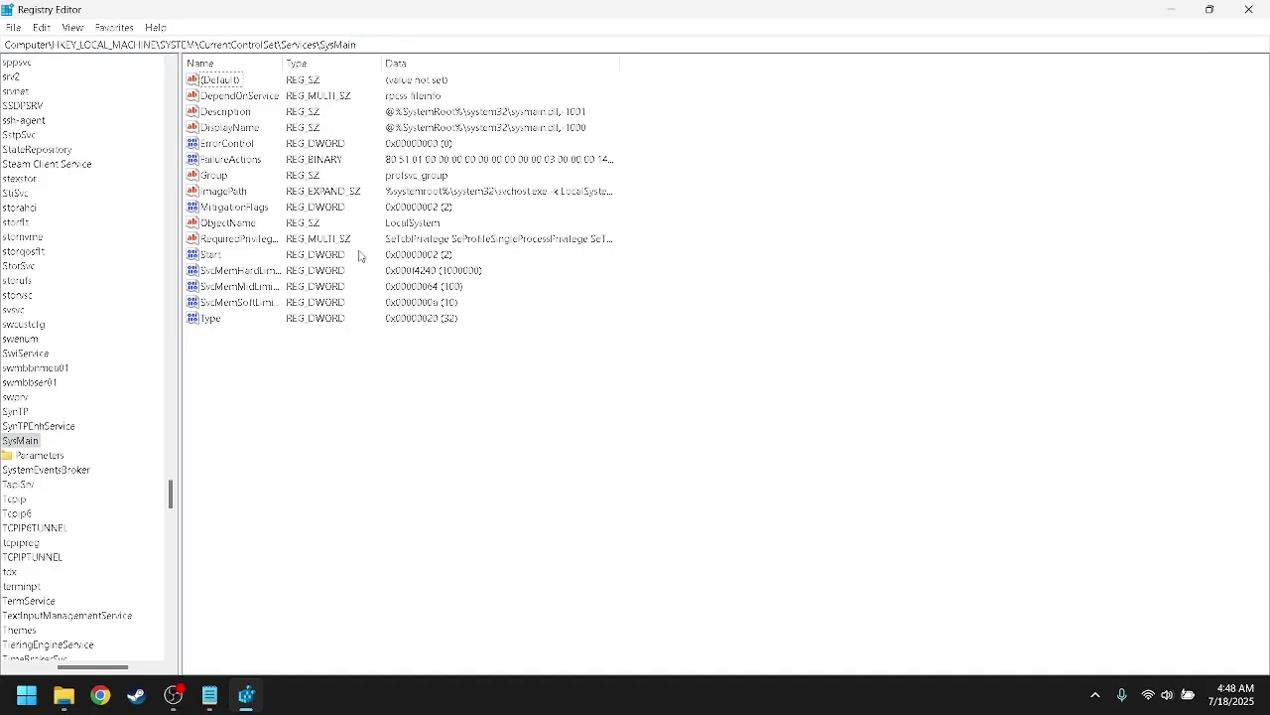
Step: Set SysMain's Start value to 4 to disable the service
double_click(225, 256)
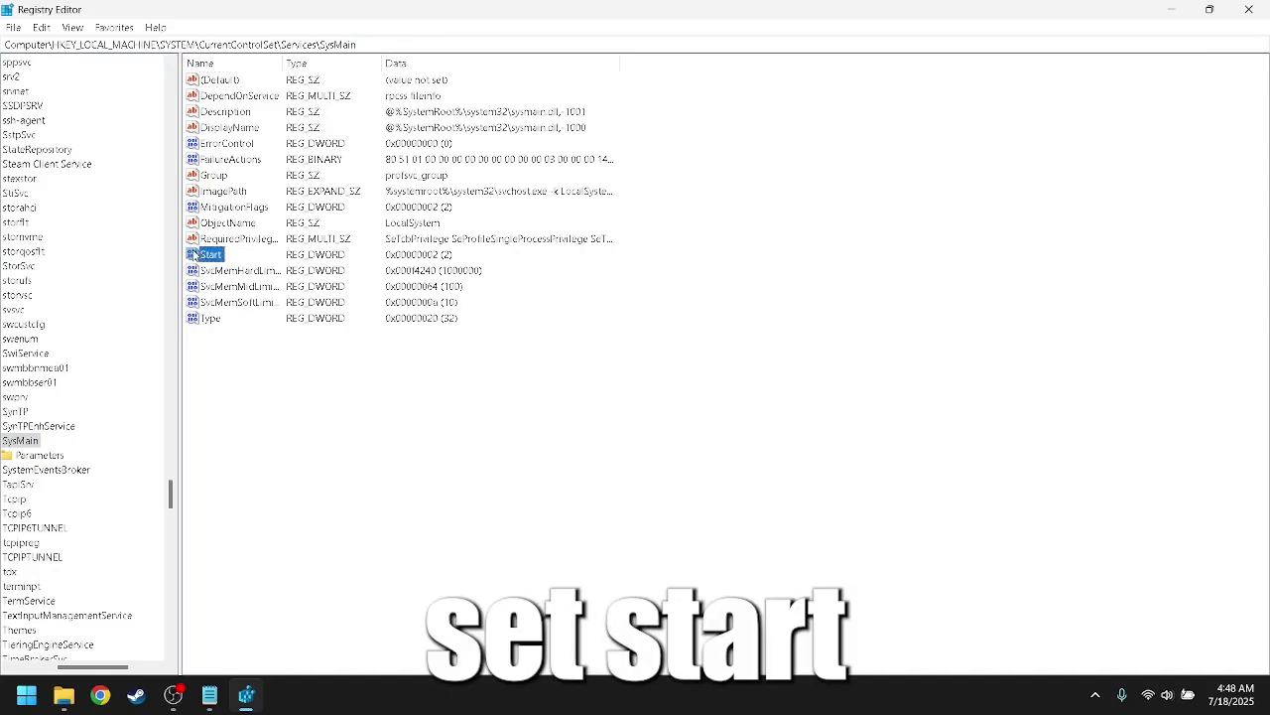
text(4)
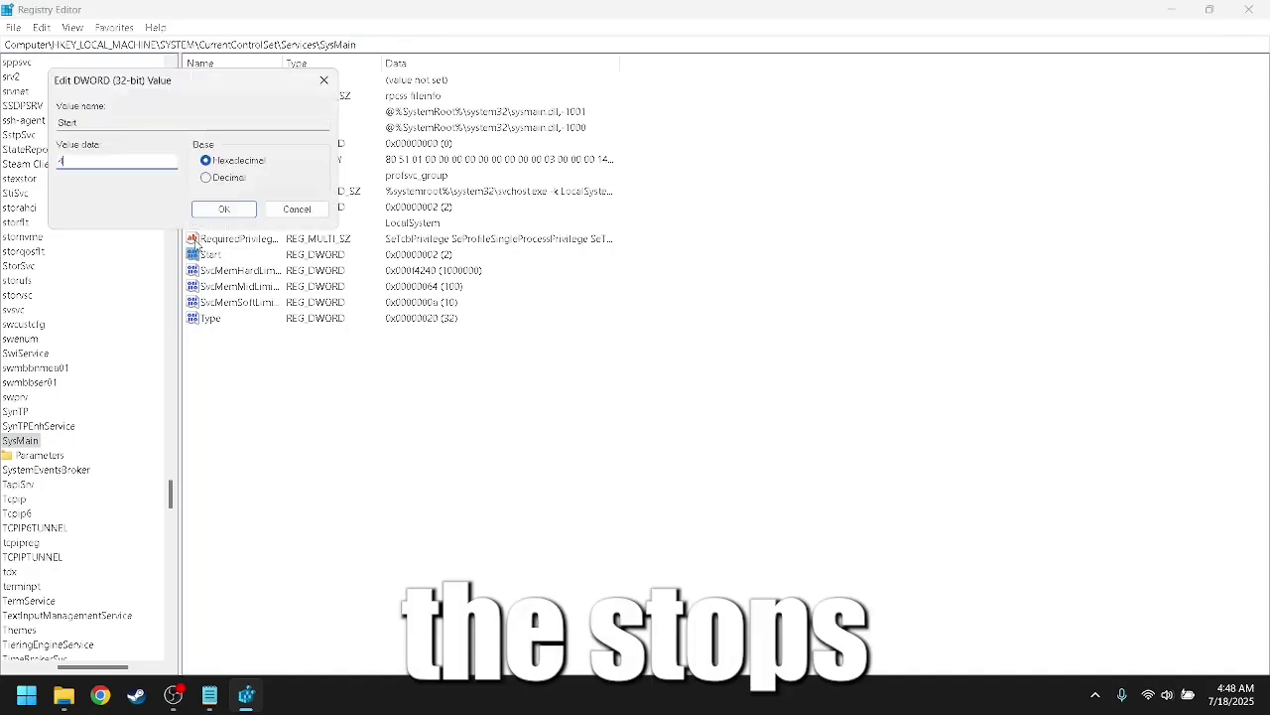
click(223, 210)
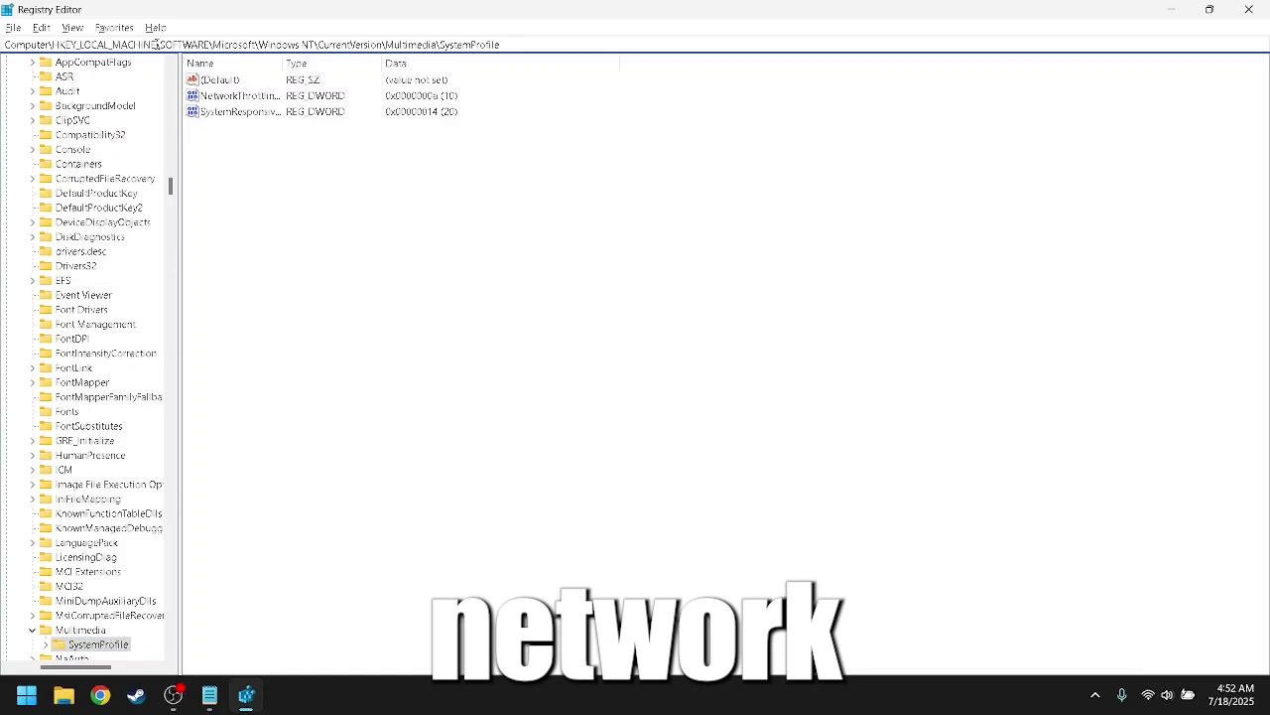
Step: Navigate to HKLM\SOFTWARE\Microsoft\Windows NT\CurrentVersion\Multimedia\SystemProfile
drag(160, 44, 645, 72)
key(BackSpace)
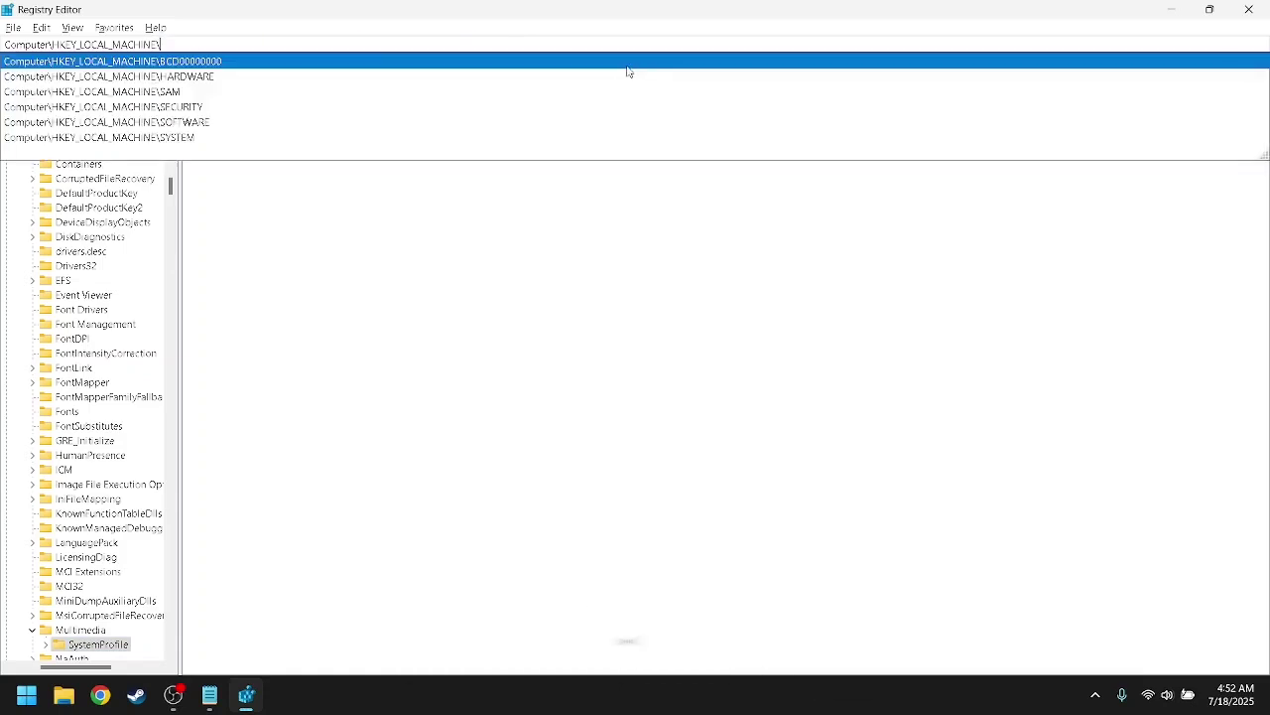
key(Return)
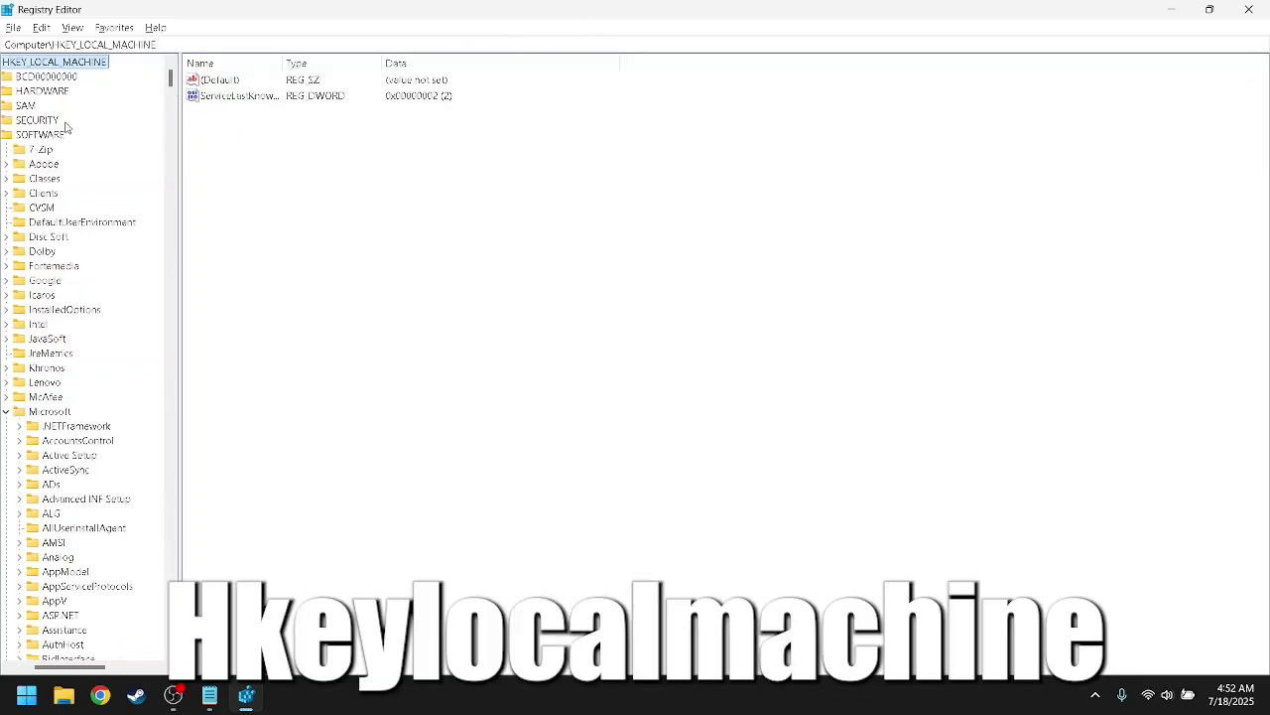
click(40, 134)
click(50, 411)
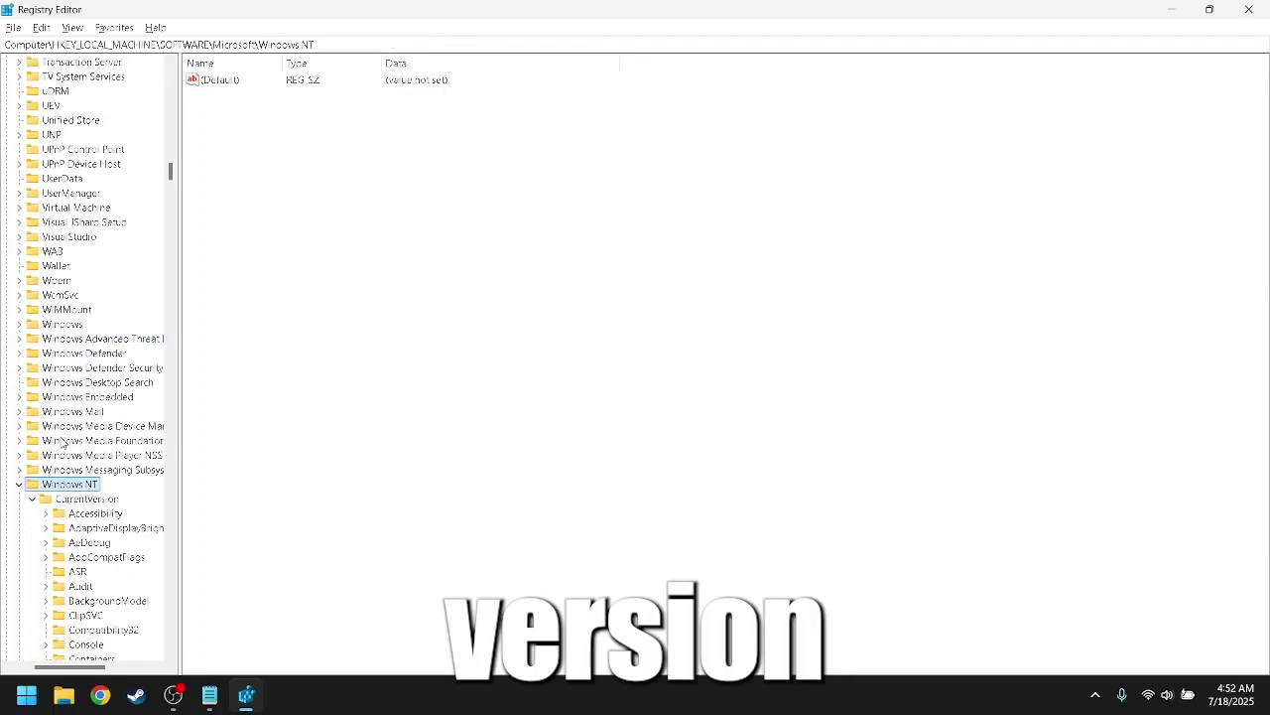
click(77, 501)
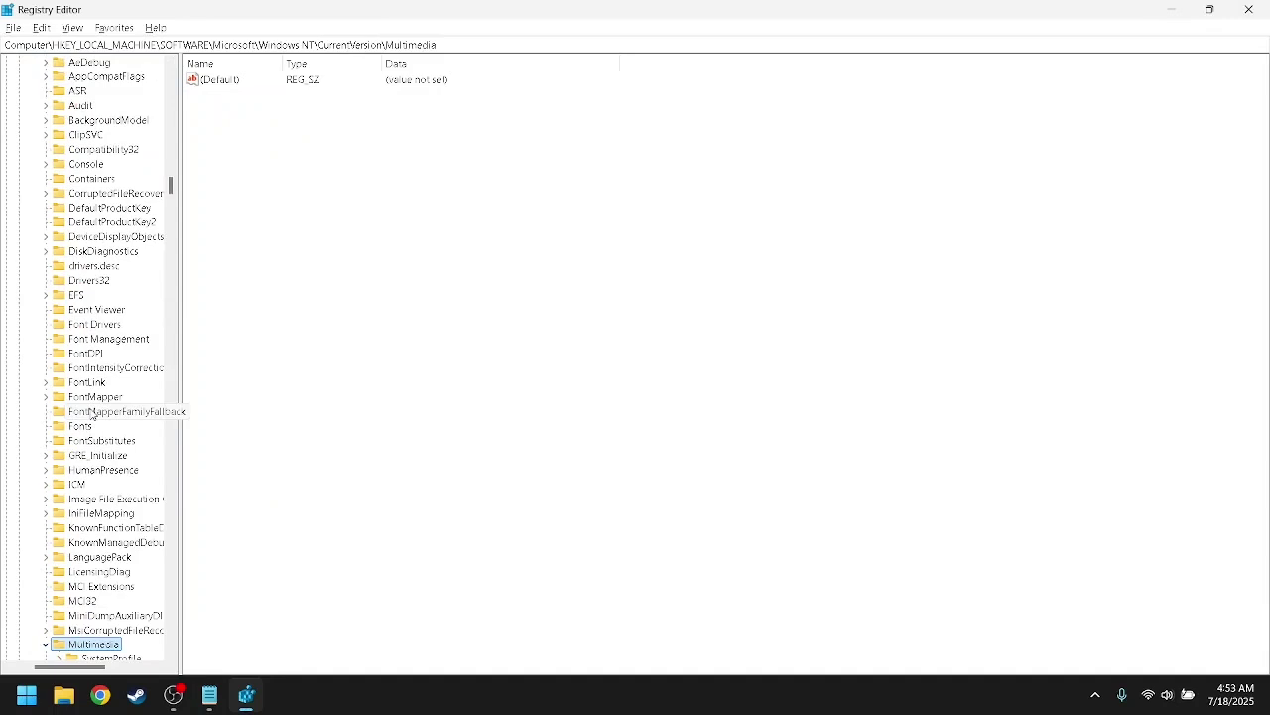
double_click(245, 100)
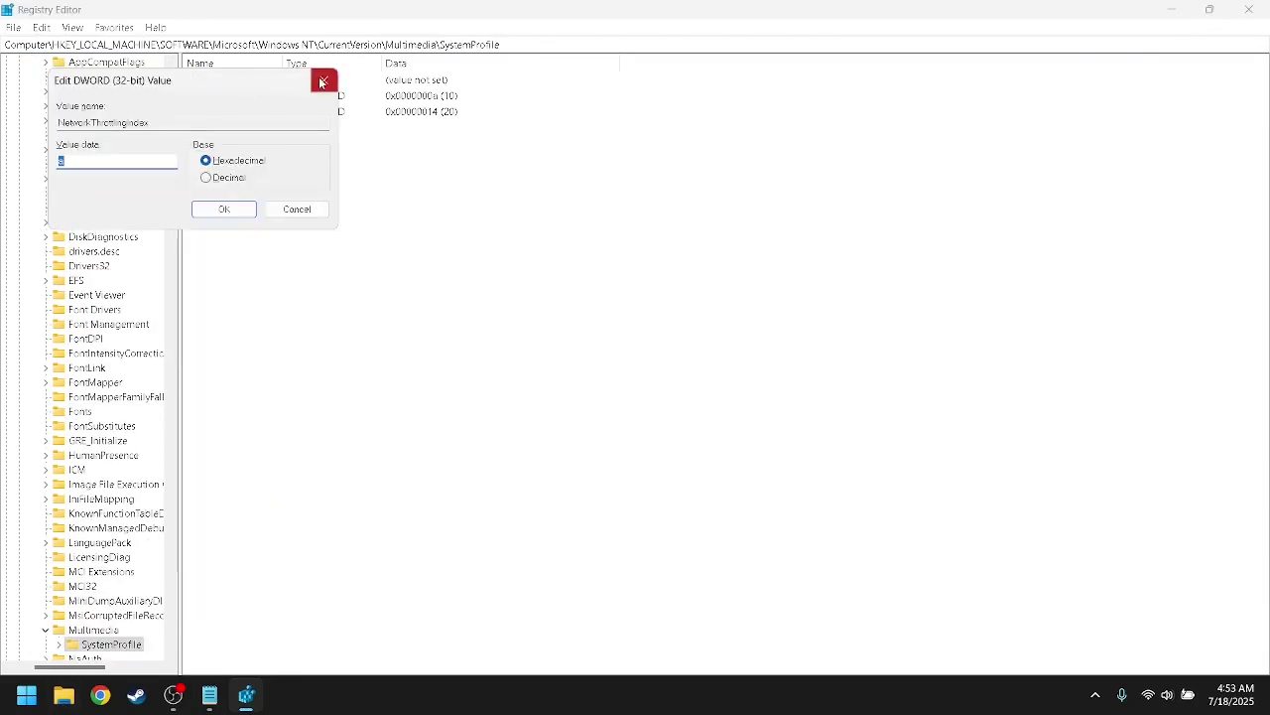
Step: Set NetworkThrottlingIndex to ffffffff
click(324, 81)
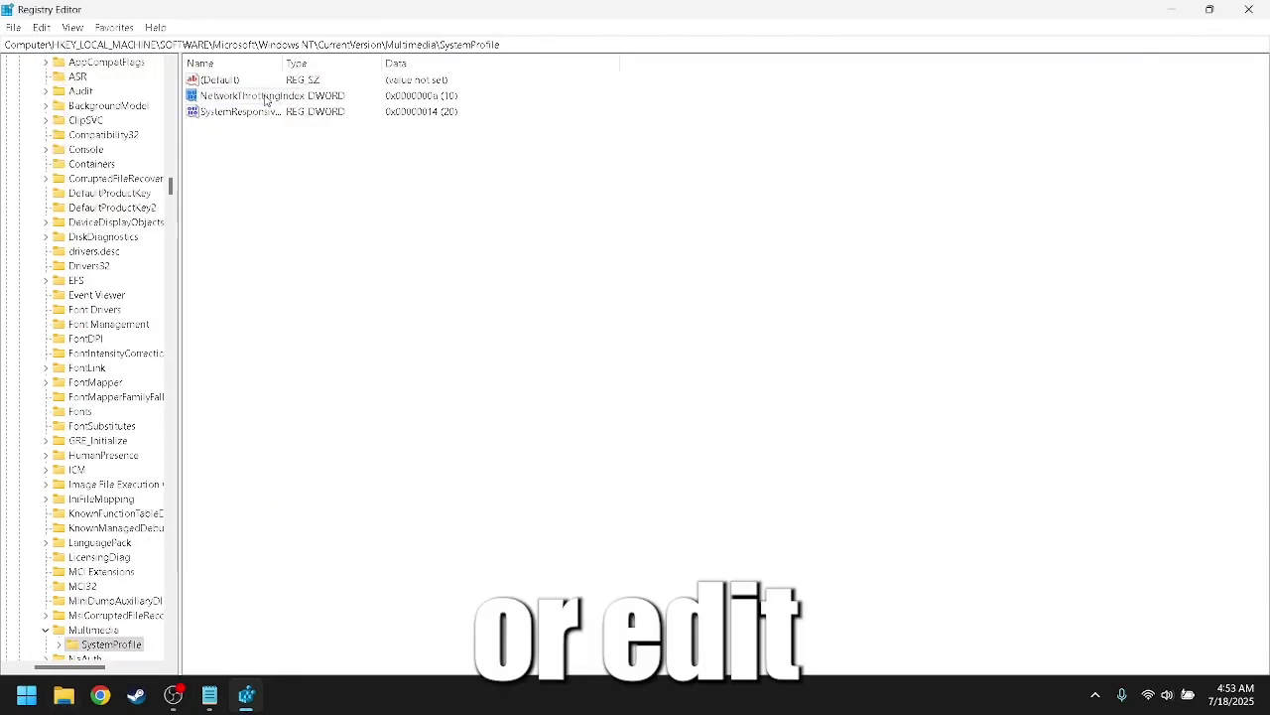
double_click(265, 101)
text(fff)
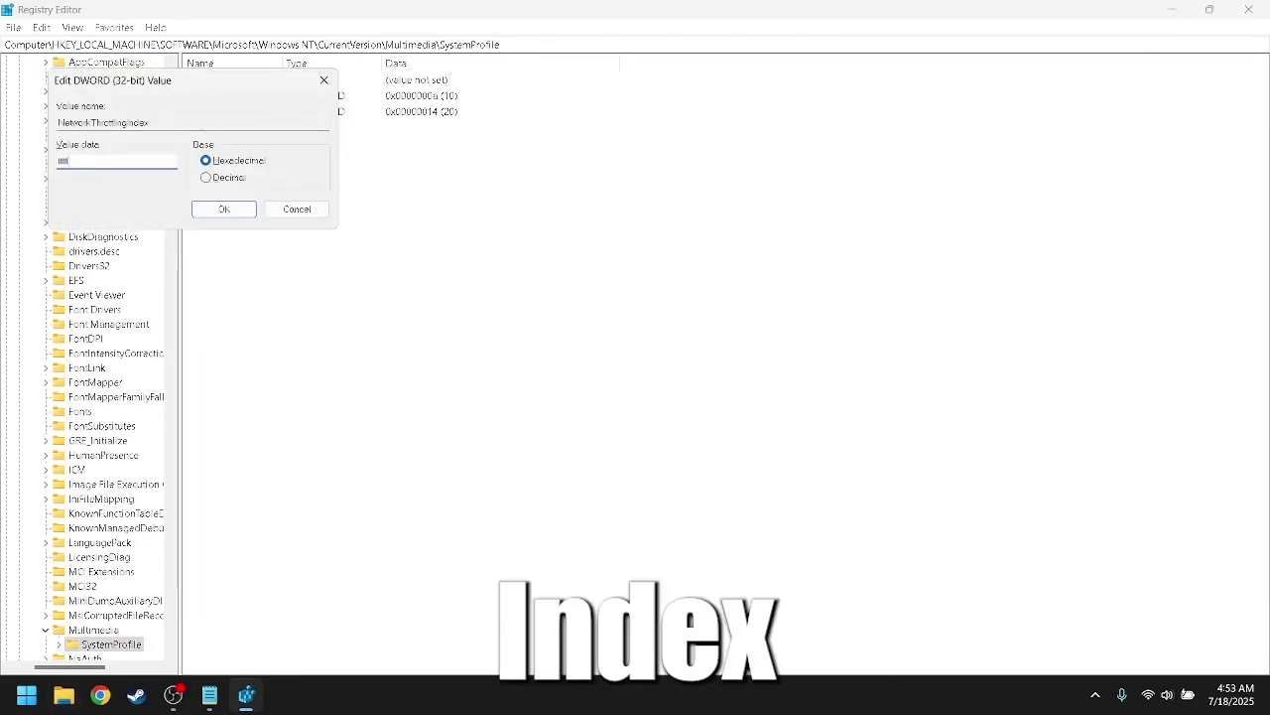
text(ffff)
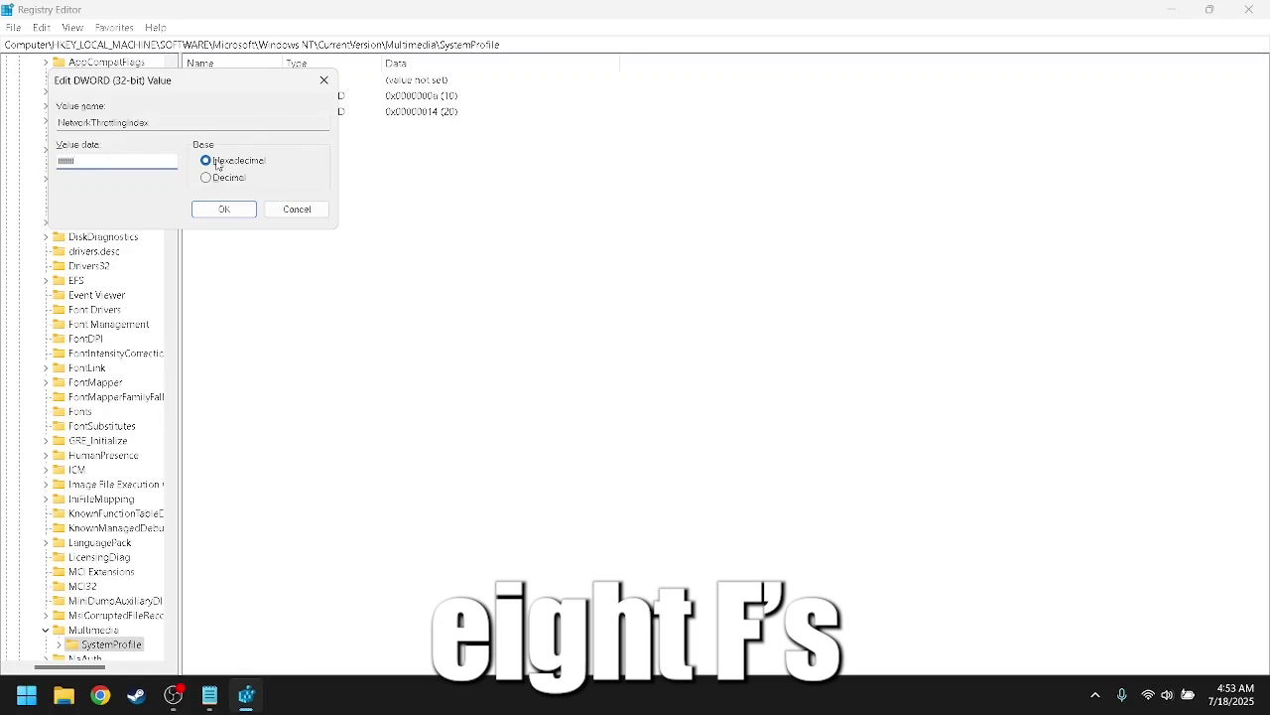
click(249, 210)
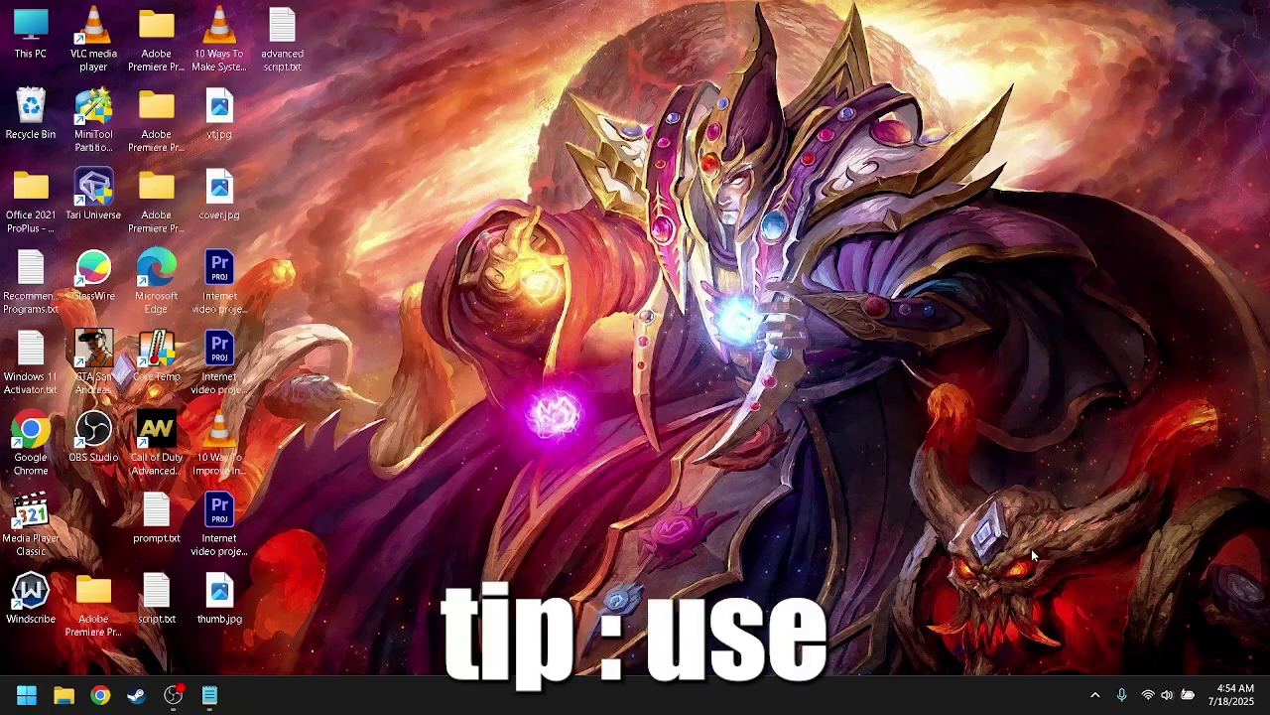
Step: Search 'cmd' and launch Command Prompt as administrator
key(super)
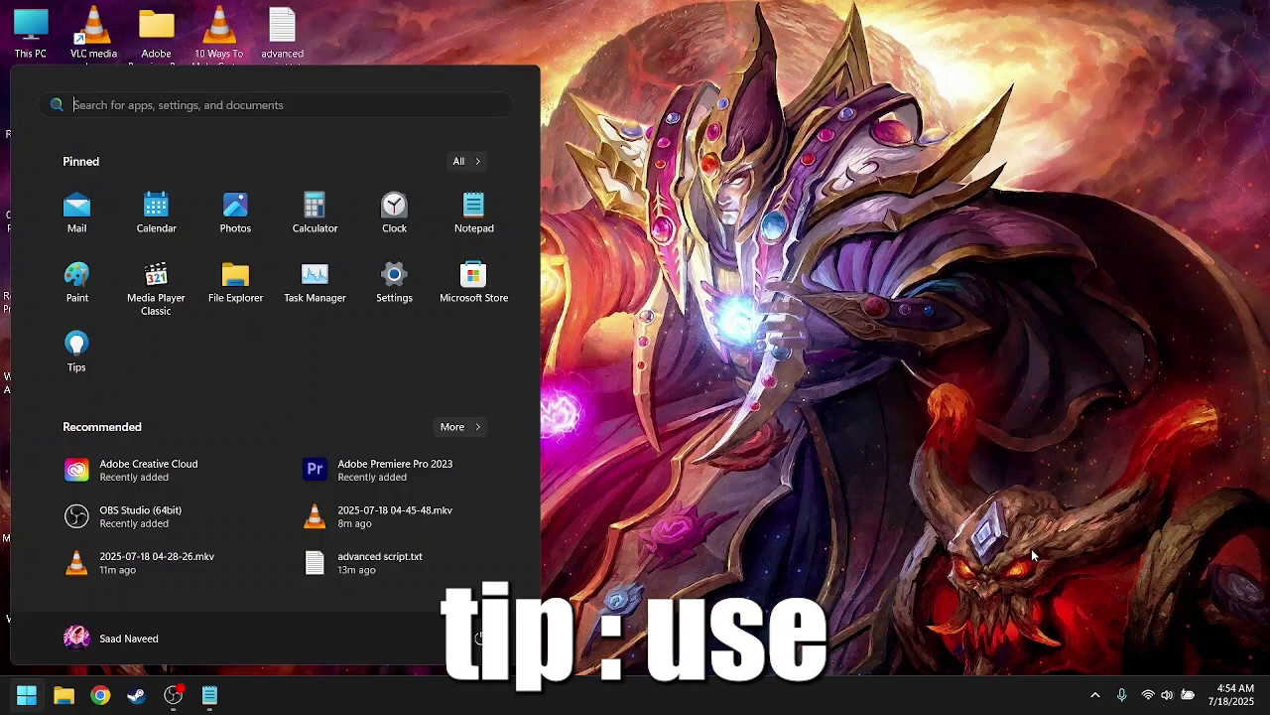
text(cmd)
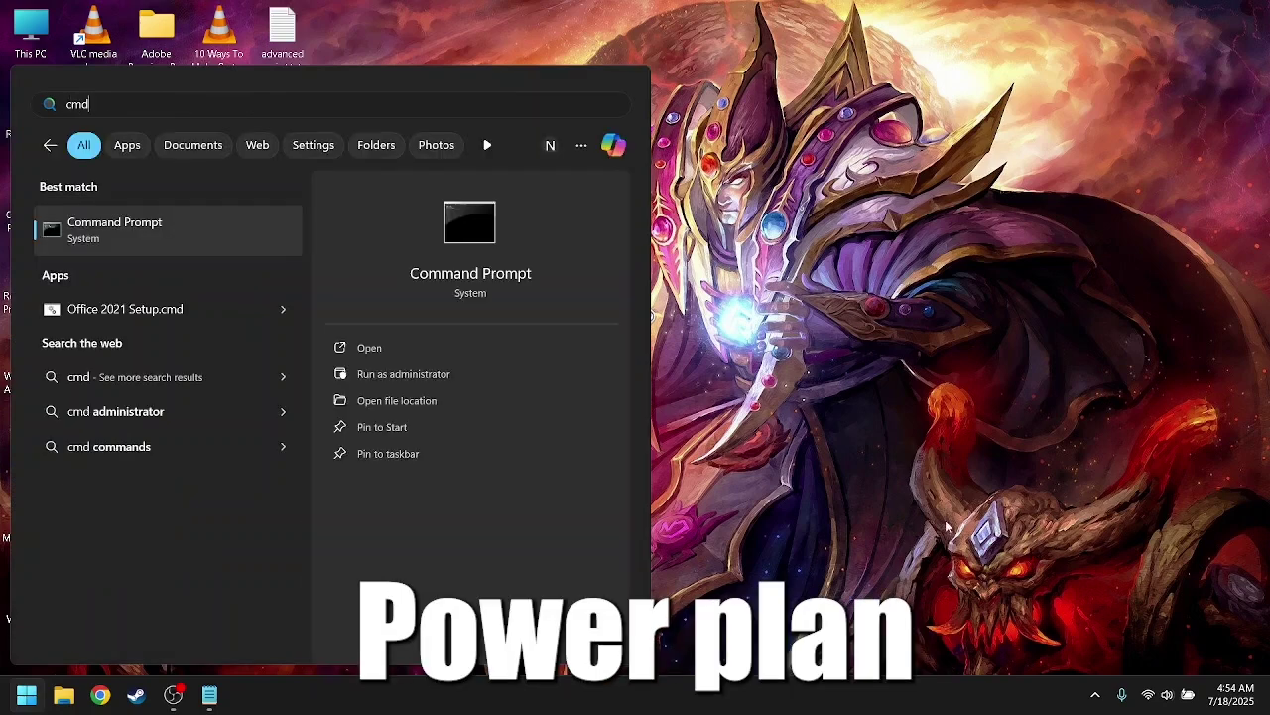
click(494, 380)
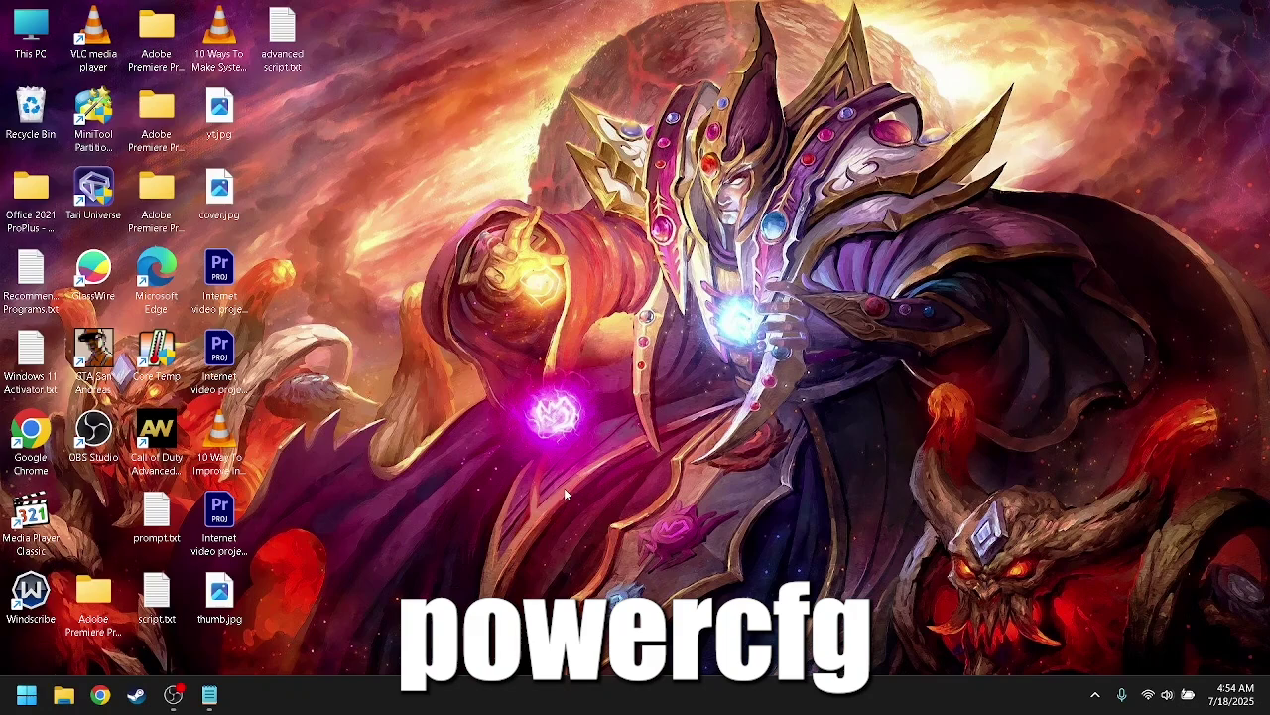
Step: Run powercfg -duplicatescheme e9a42b02-d5df-448d-aa00-03f14749eb61 twice, creating two Ultimate Performance plans
text(powercfg -duplicatescheme e9a42b02-d5df-448d-aa00-03f14749eb61)
key(Return)
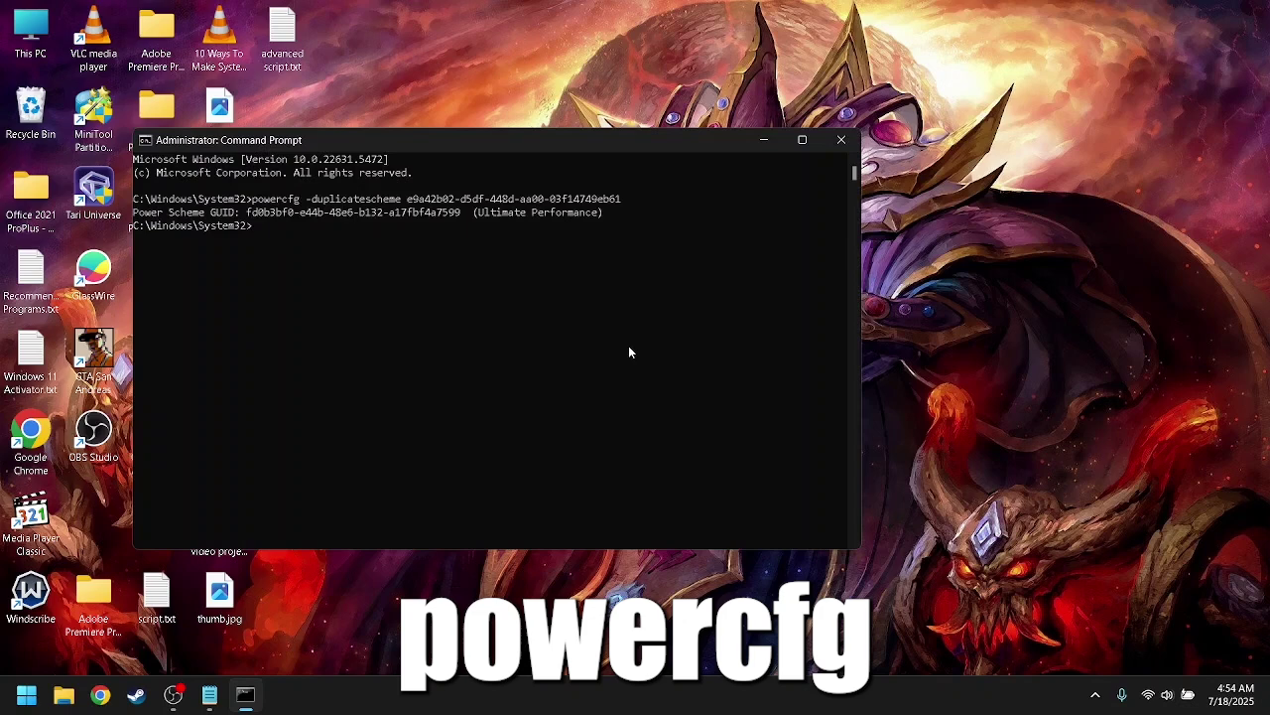
text(powercfg -duplicatescheme e9a42b02-d5df-448d-aa00-03f14749eb61)
key(Return)
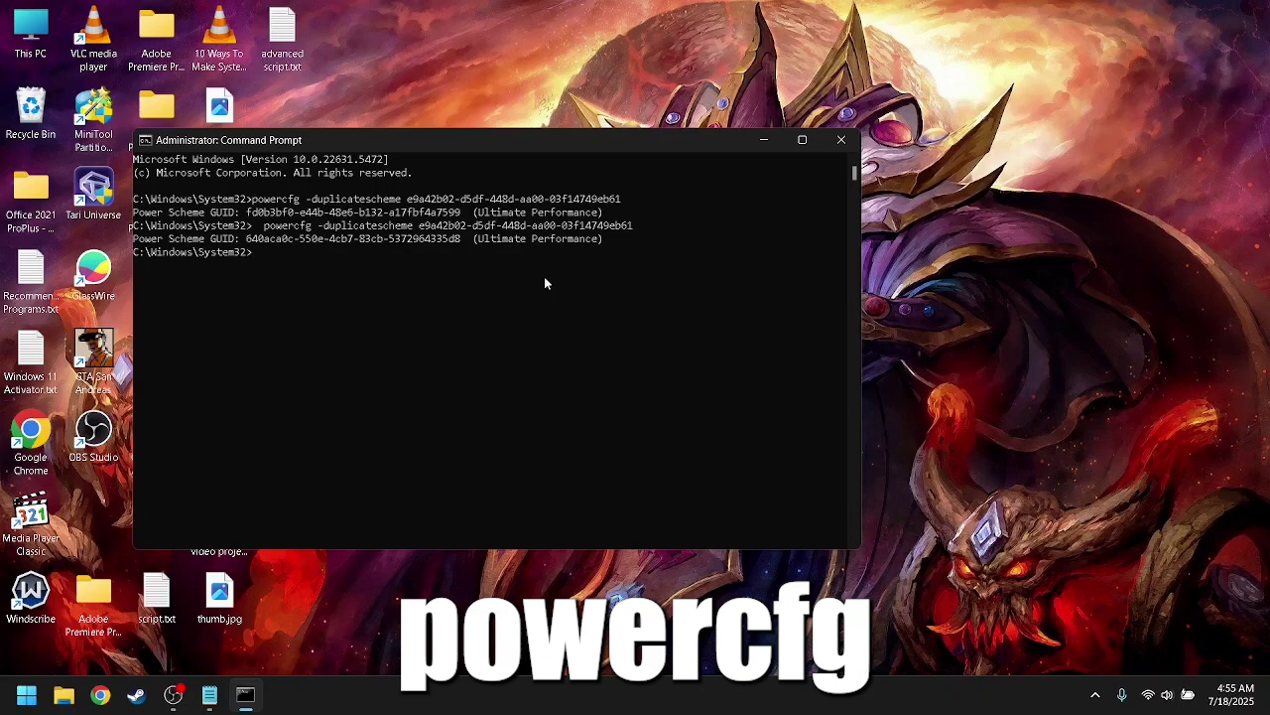
click(1151, 697)
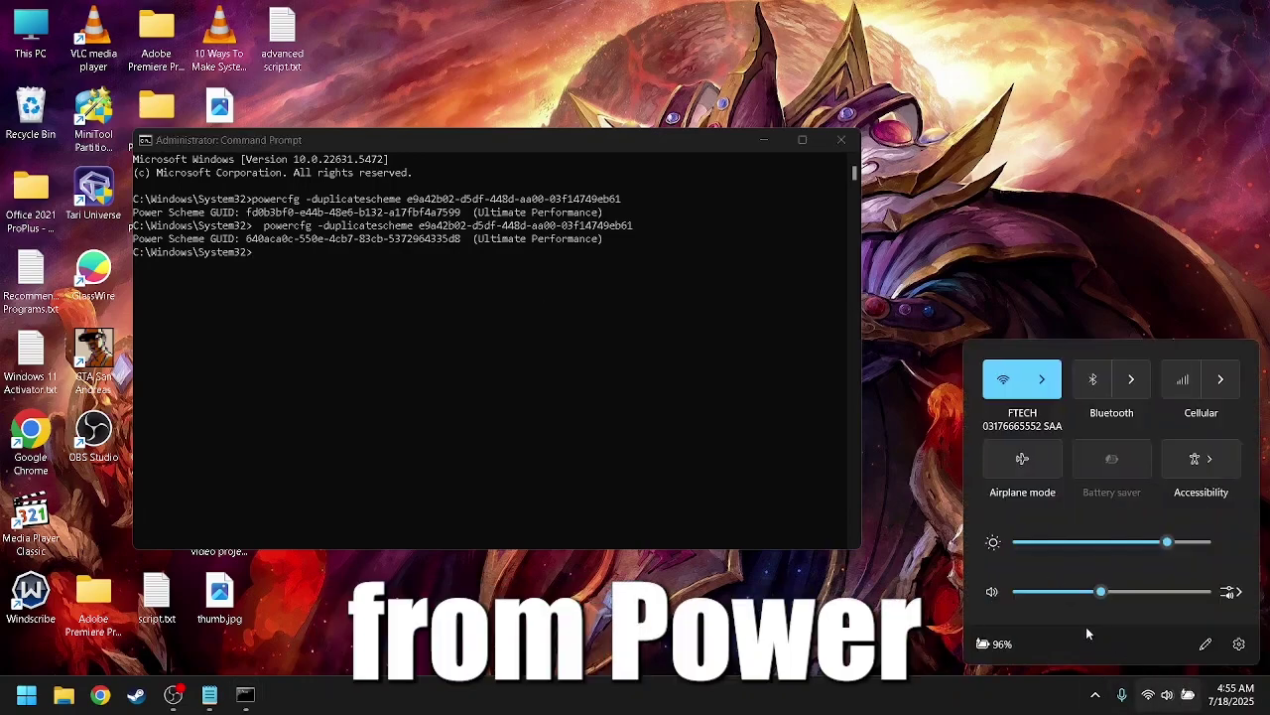
Step: Open Settings, briefly edit the Quick Settings tiles, then confirm Power mode is Best performance
click(1239, 643)
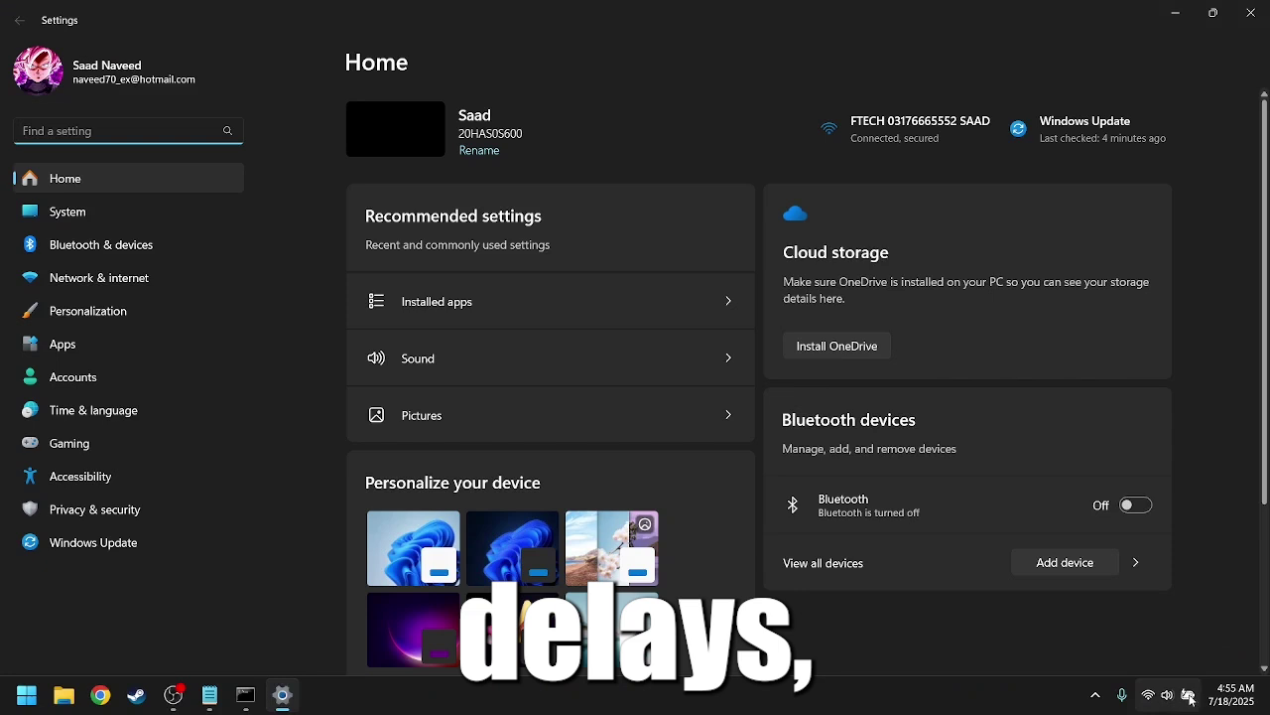
click(1156, 697)
click(1207, 644)
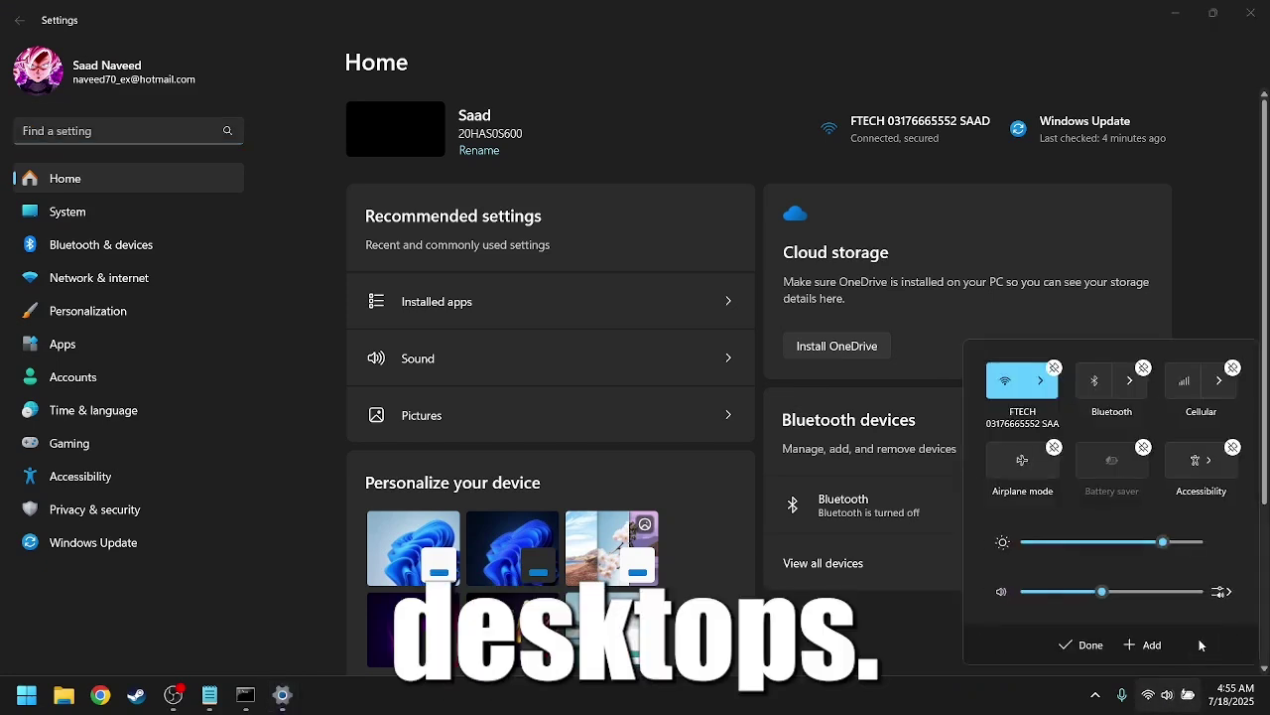
click(1092, 645)
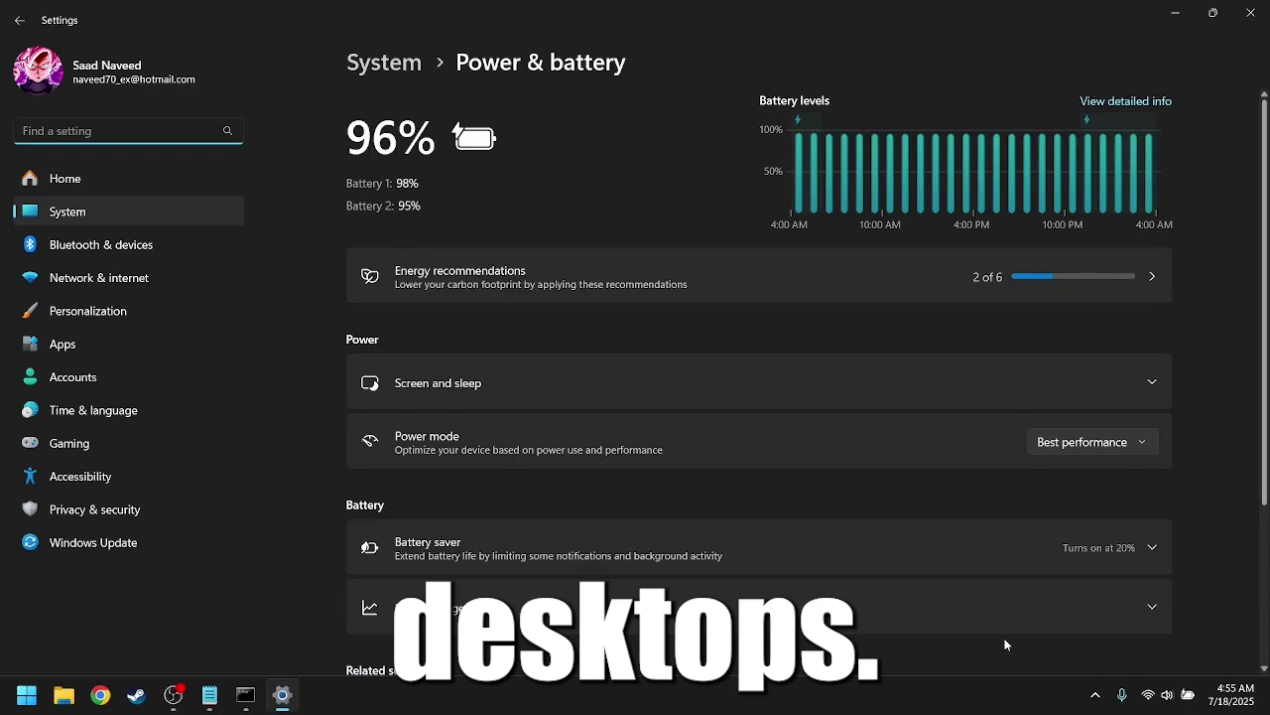
click(1117, 447)
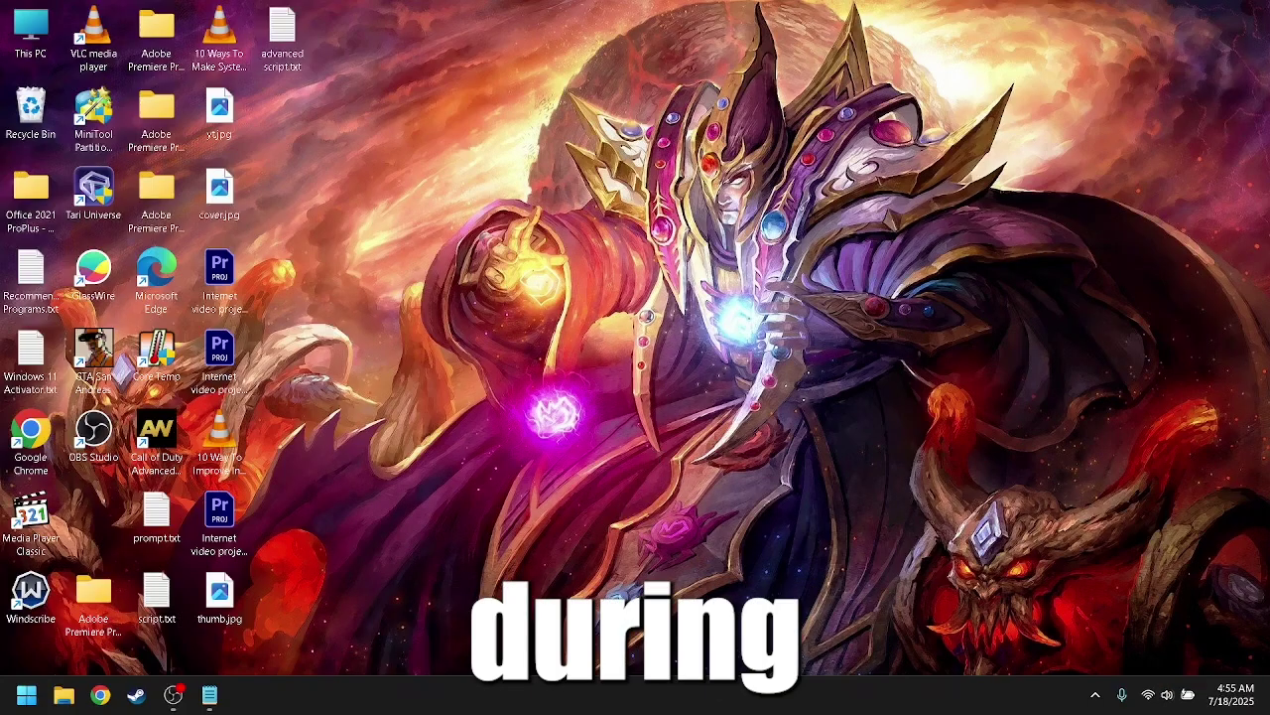
right_click(673, 695)
click(715, 632)
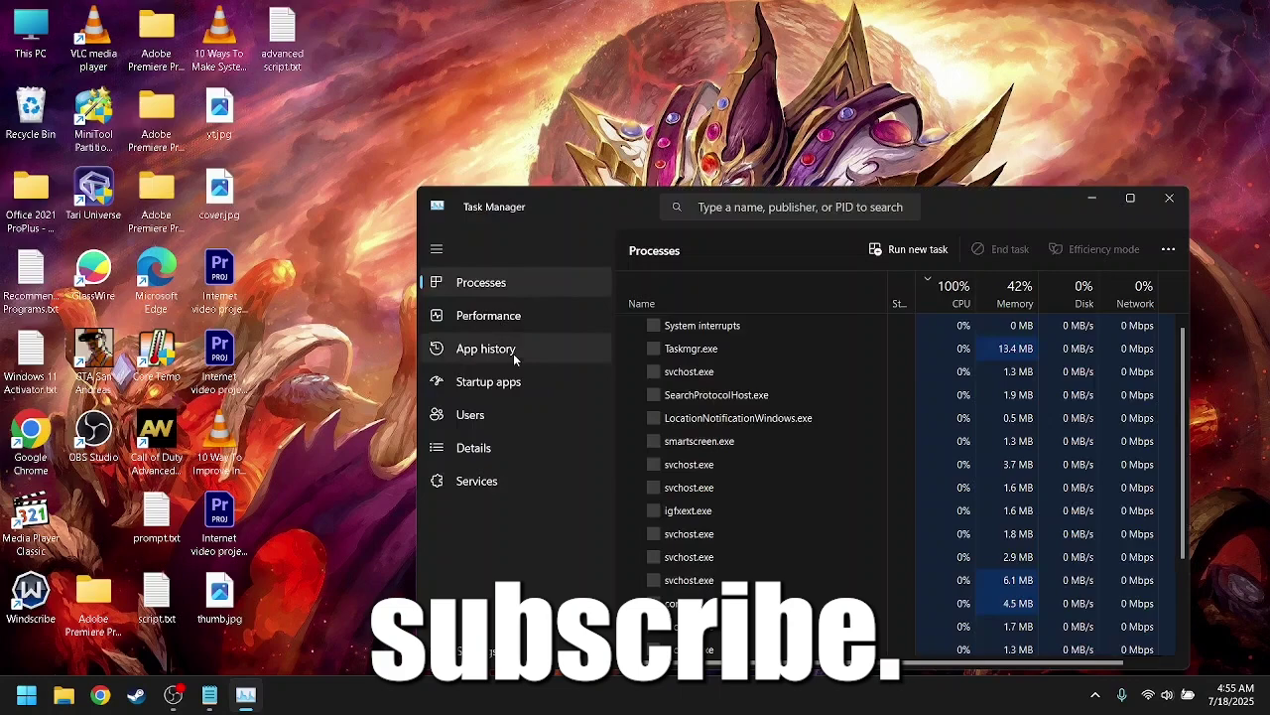
click(511, 319)
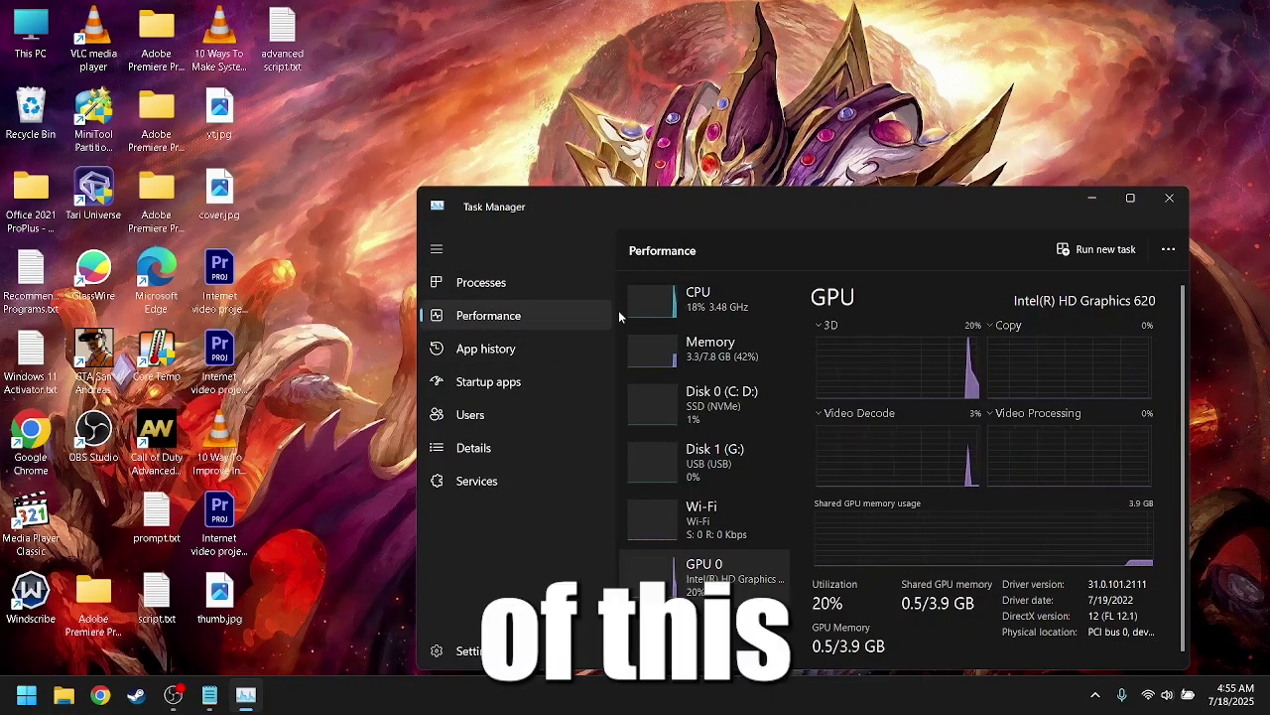
click(1170, 209)
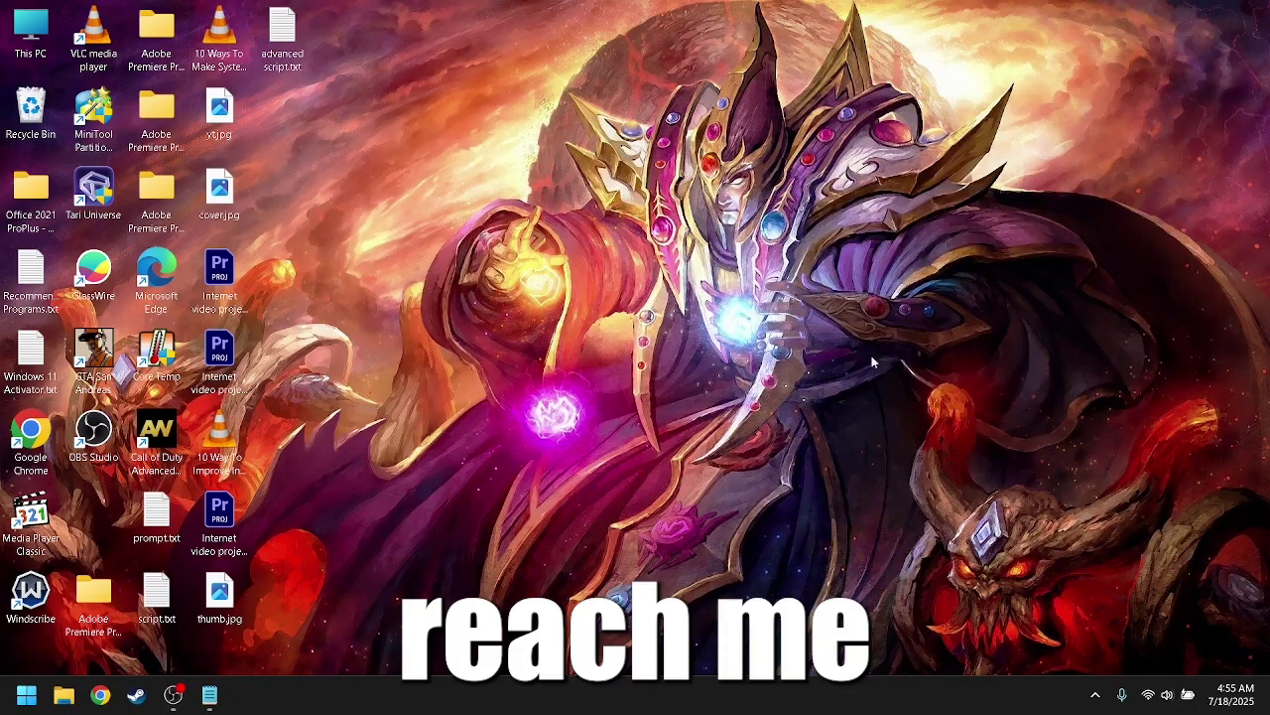